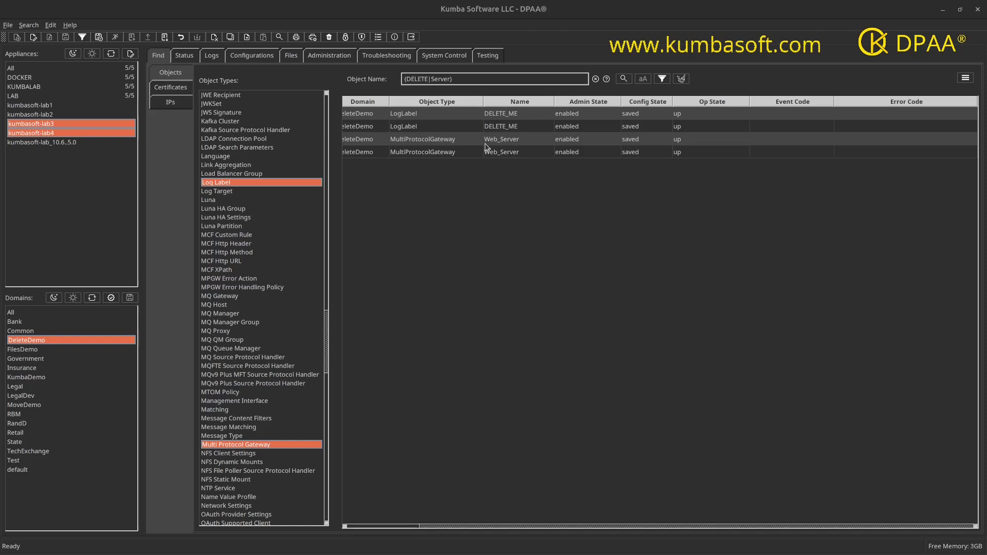
Step: Set up deletion of the DELETE_ME log labels on kumbasoft-lab3 and kumbasoft-lab4, without cascading deletes or permanent exceptions
click(499, 116)
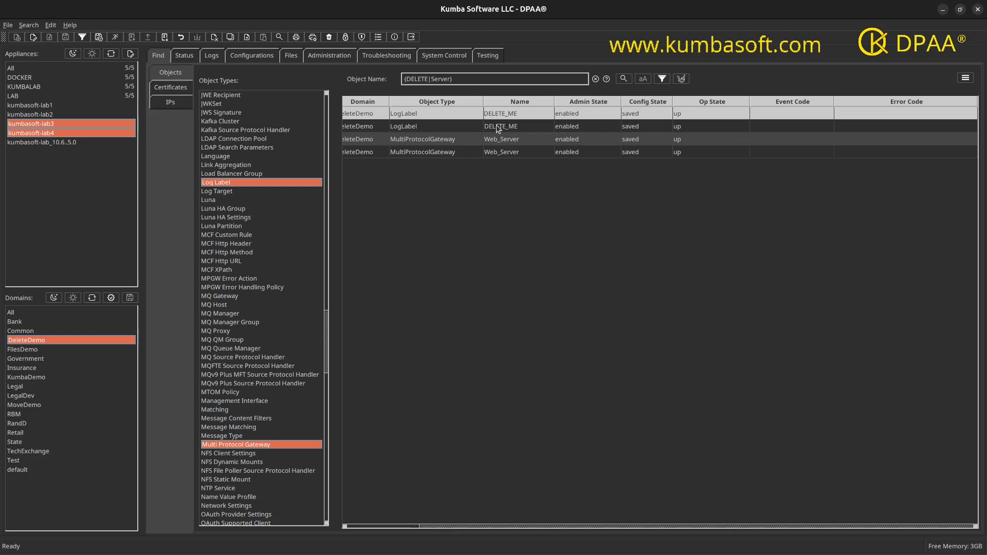
ctrl+click(495, 126)
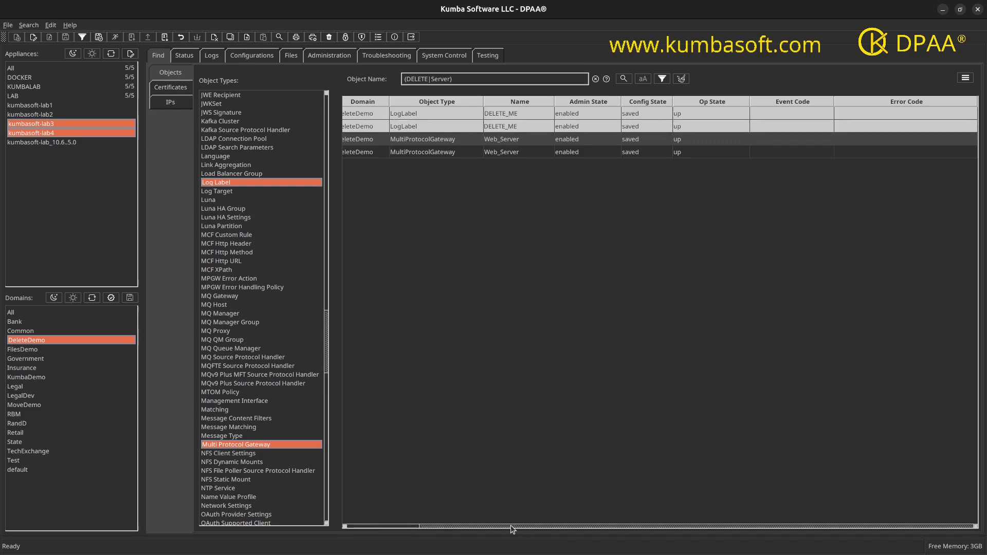
drag(512, 530, 423, 531)
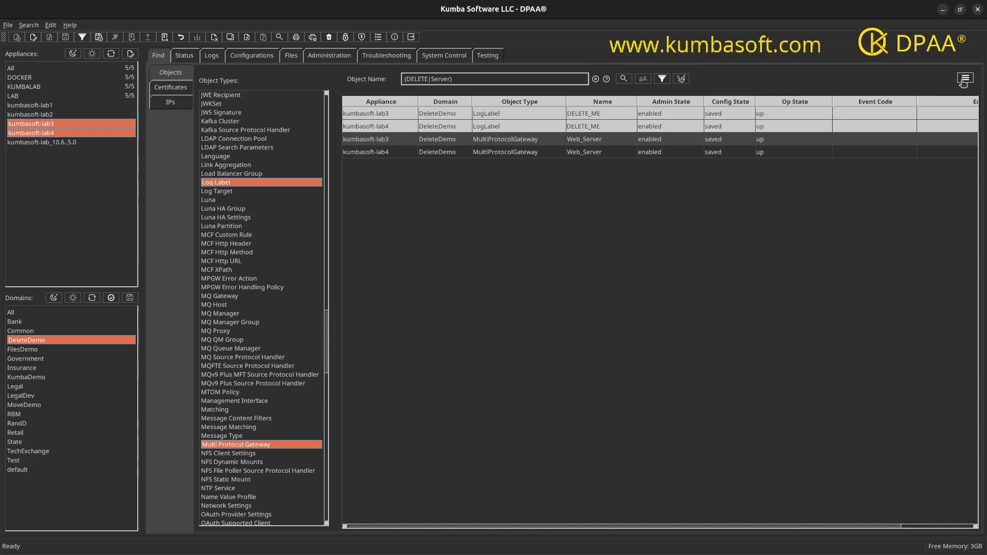
click(965, 81)
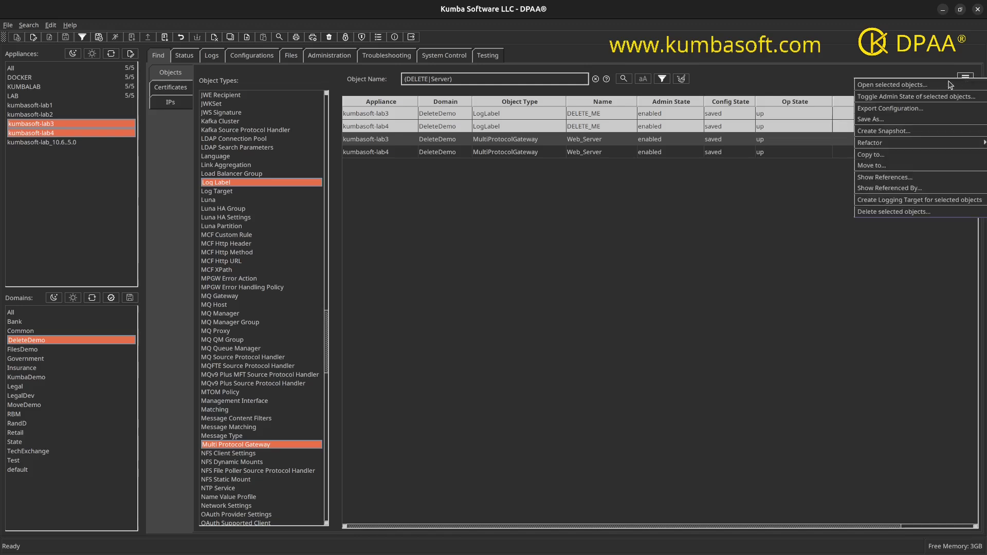
click(891, 212)
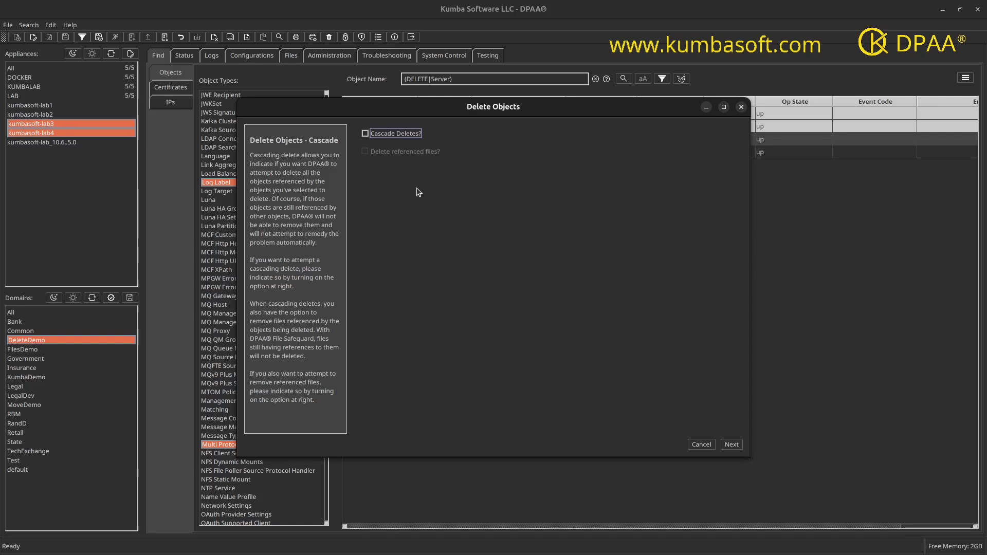
click(732, 444)
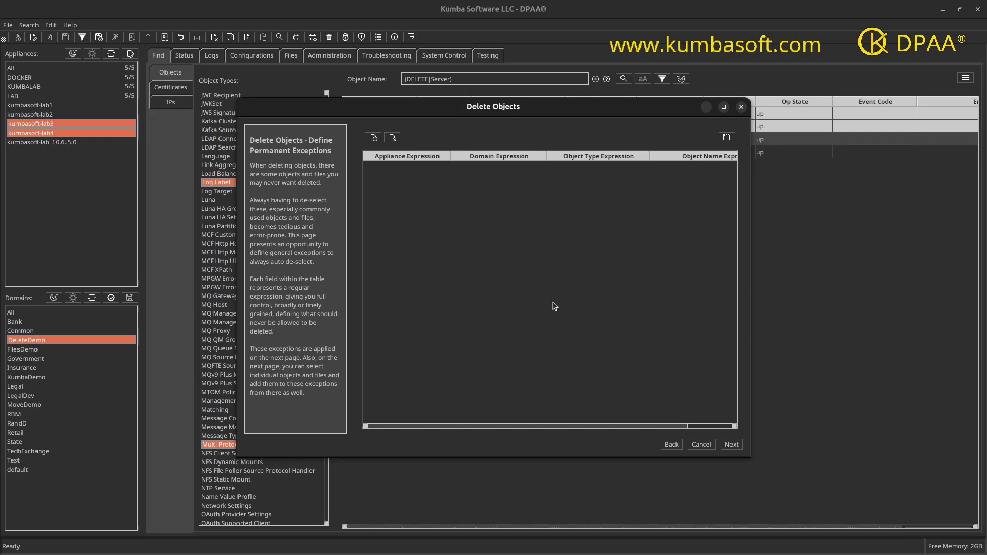
click(732, 445)
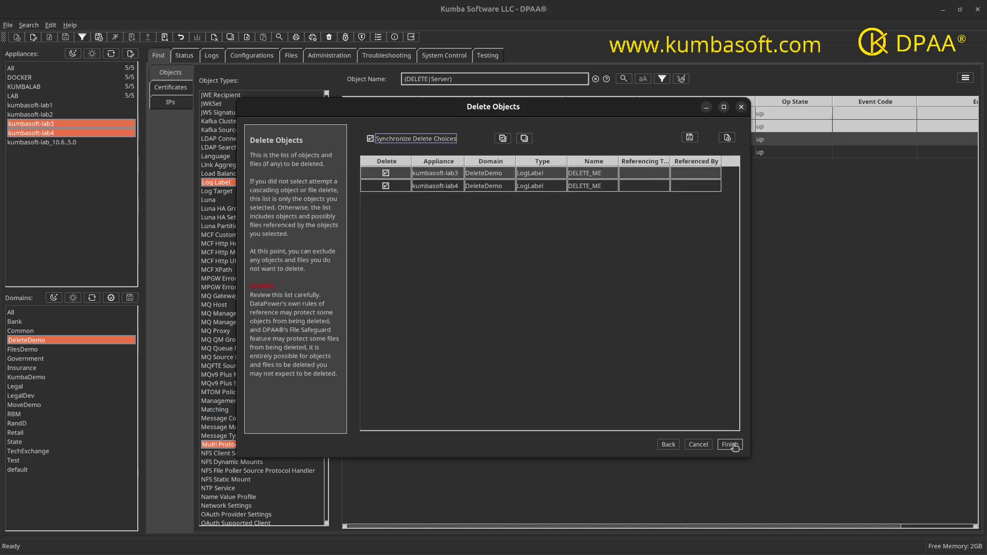
Step: Export the two log labels chosen for deletion, and complete their deletion
drag(764, 394, 784, 395)
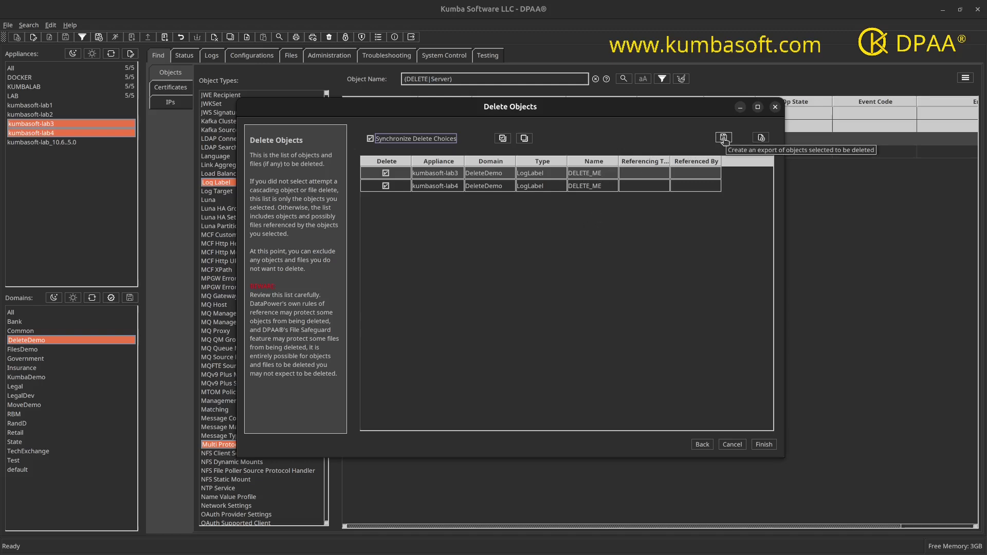
click(723, 138)
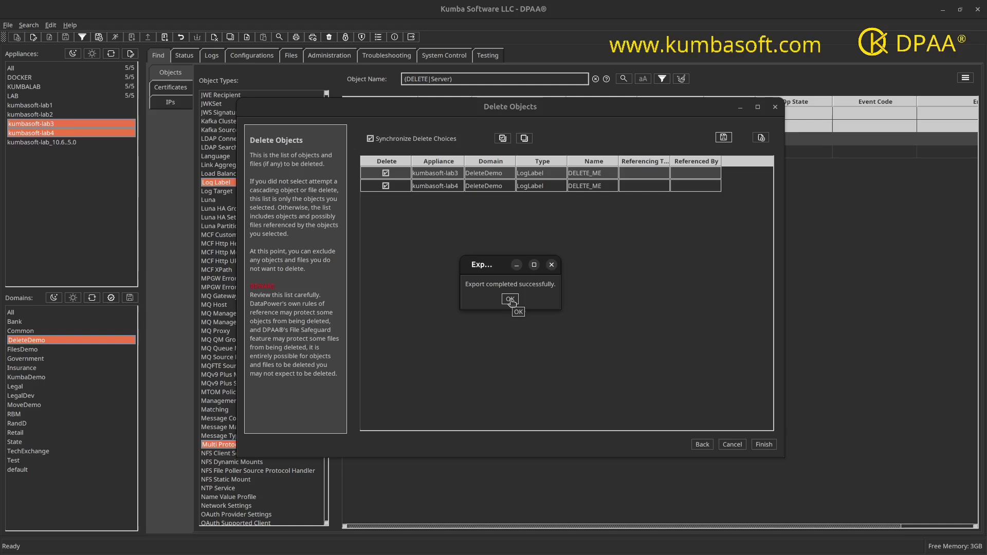
click(510, 299)
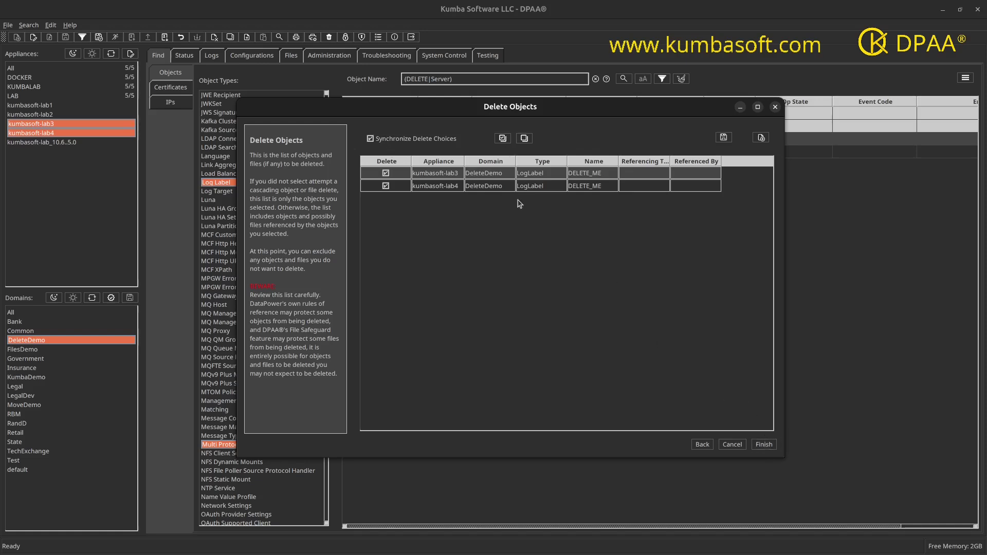
click(764, 445)
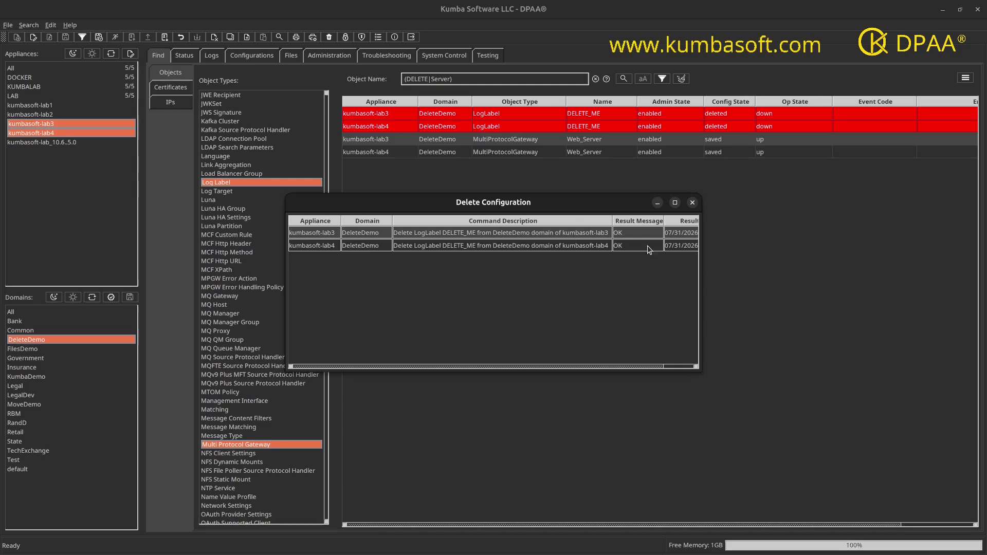
click(692, 203)
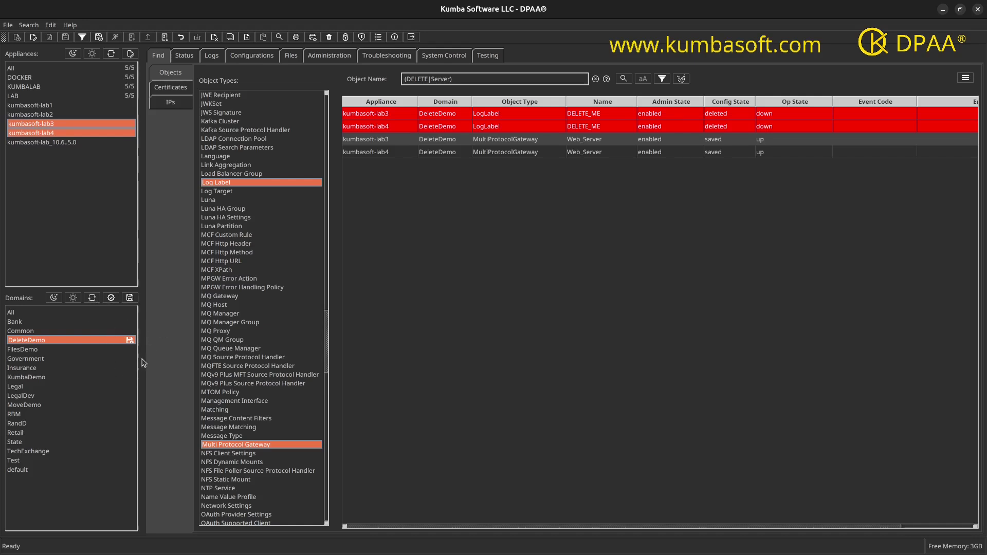
Step: Save the DeleteDemo domain configuration on the selected appliances and rerun the object search
click(130, 302)
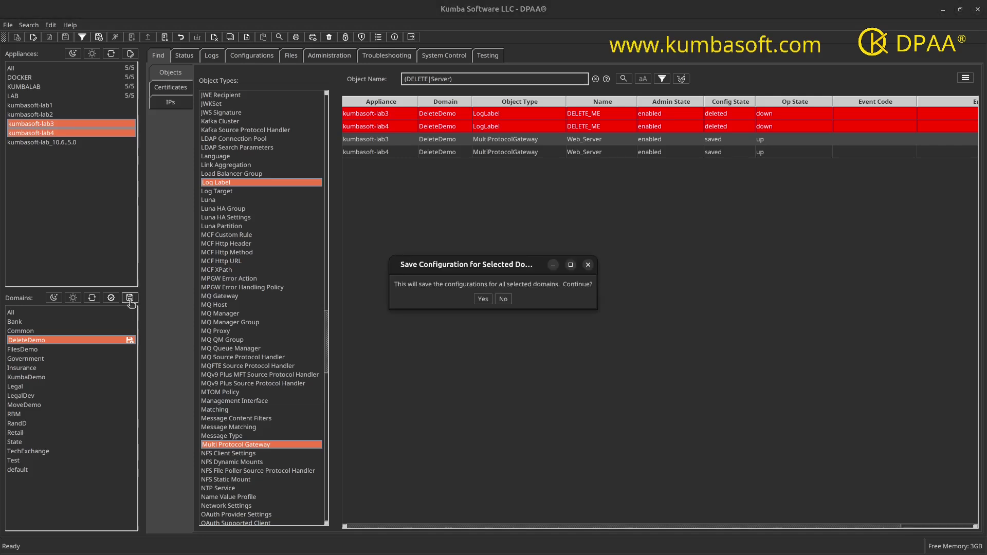
click(484, 299)
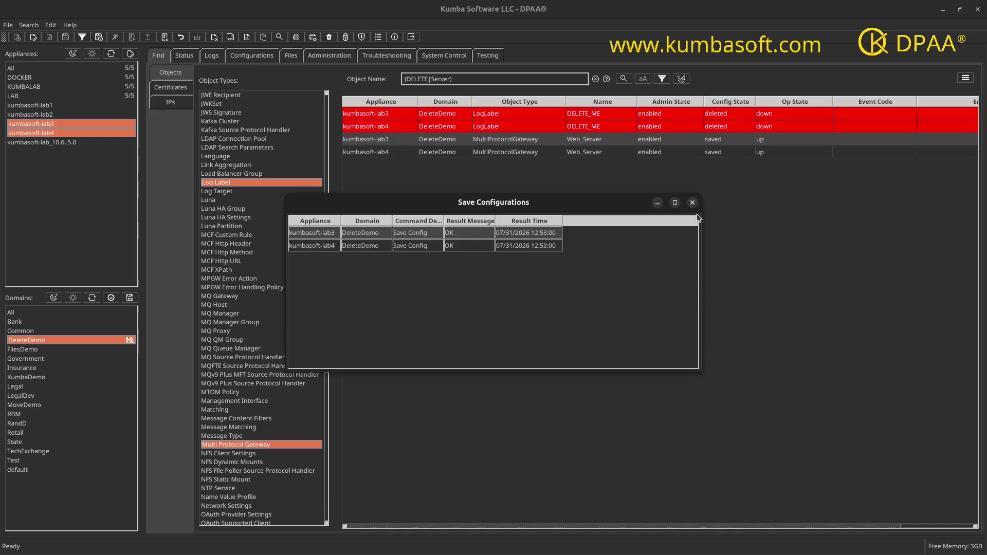
click(692, 203)
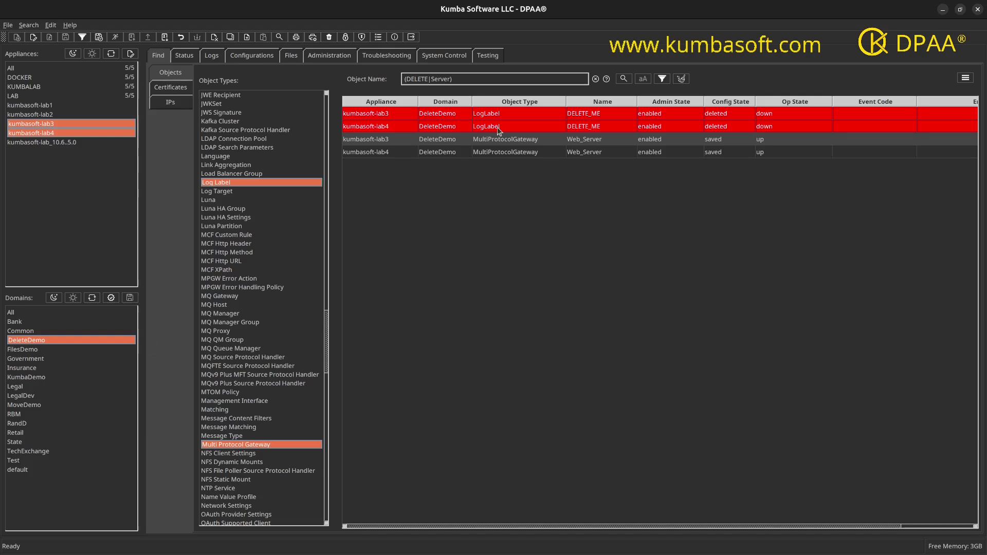
click(624, 81)
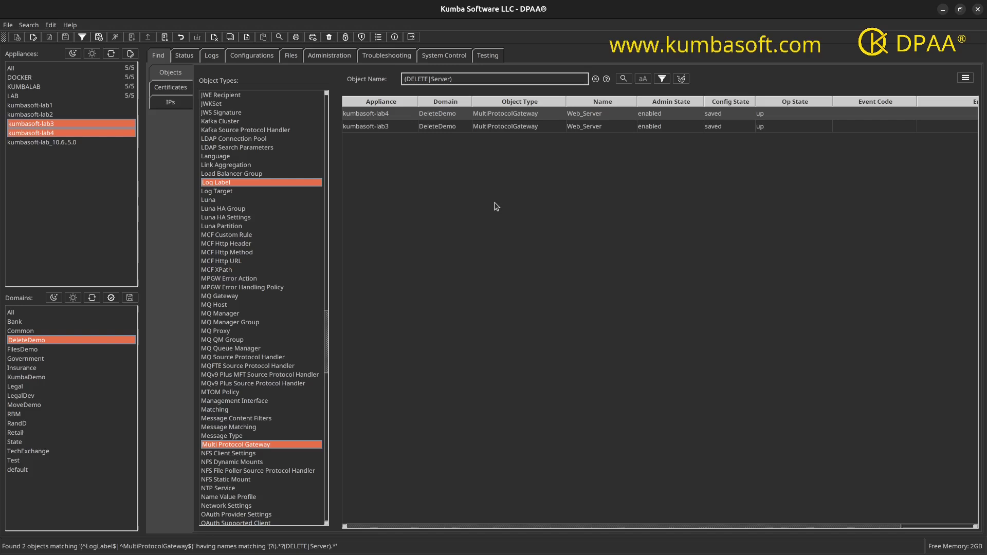
Step: Start deleting both Web_Server multiprotocol gateways with cascade deletes and deletion of referenced files enabled
click(502, 115)
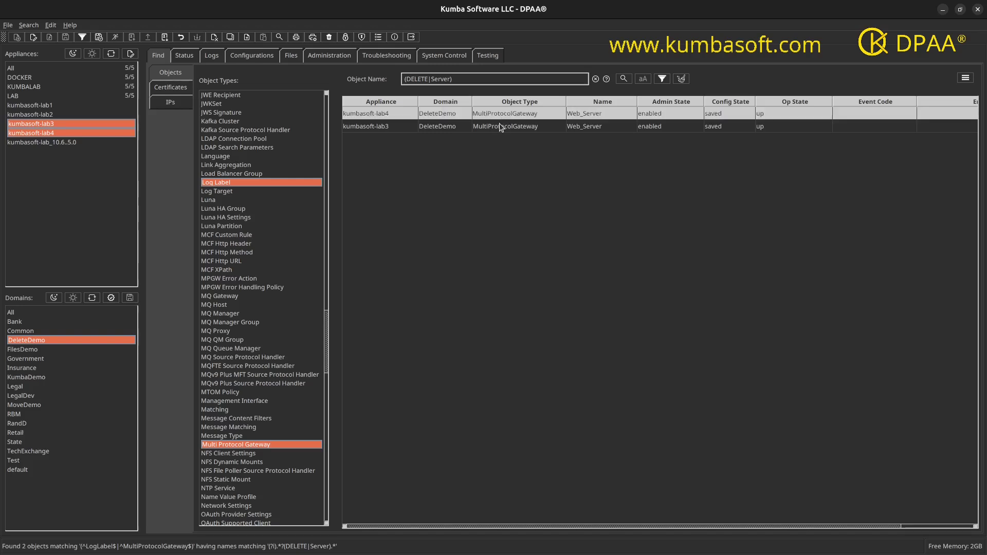
shift+click(501, 127)
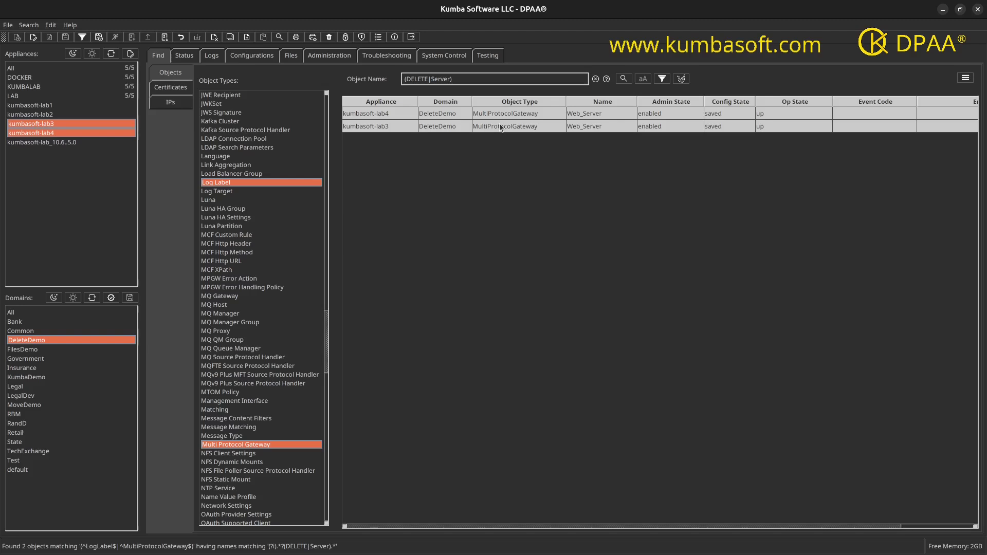
right_click(500, 127)
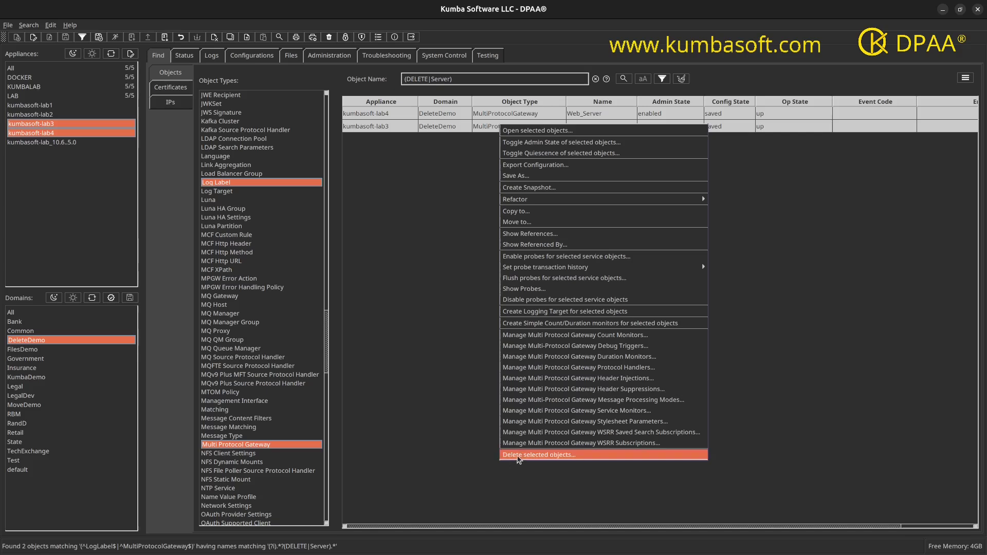
click(518, 455)
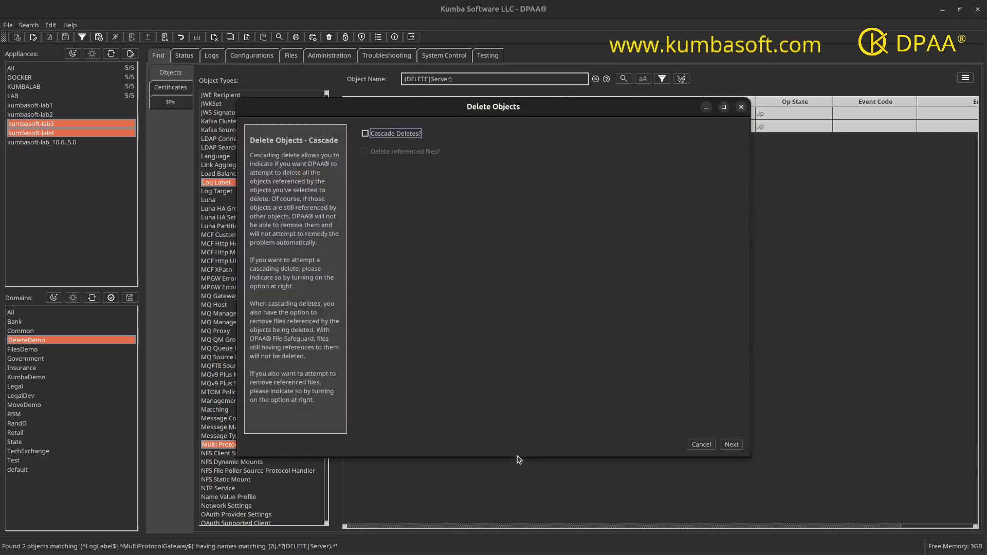
click(365, 133)
click(365, 152)
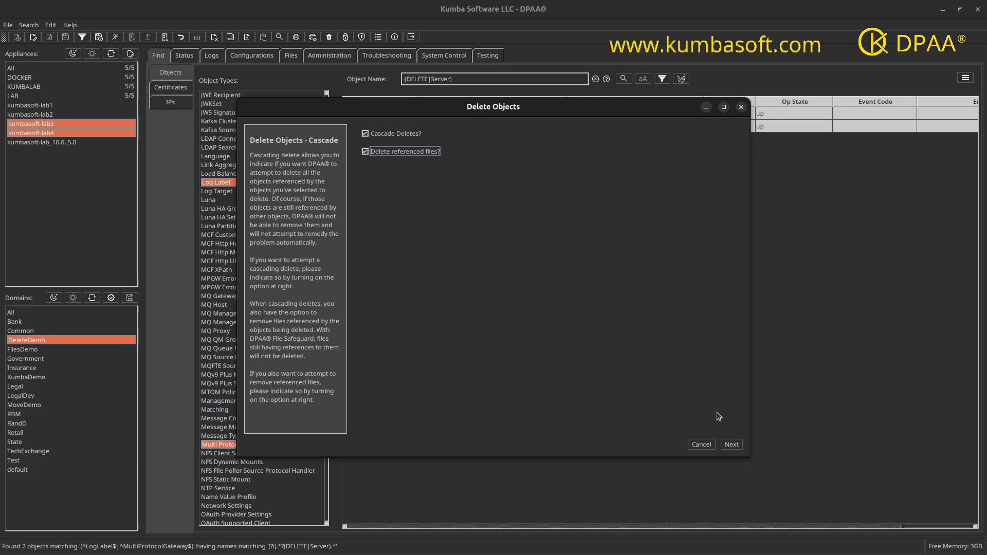
click(730, 445)
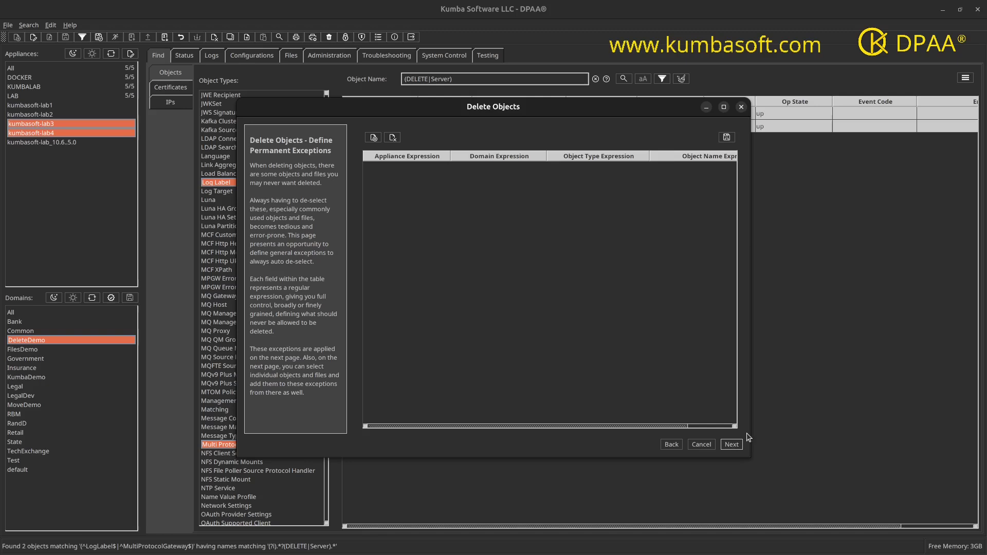
Step: Add a permanent delete exception that covers every appliance and every domain with the expression .*
drag(749, 437, 888, 428)
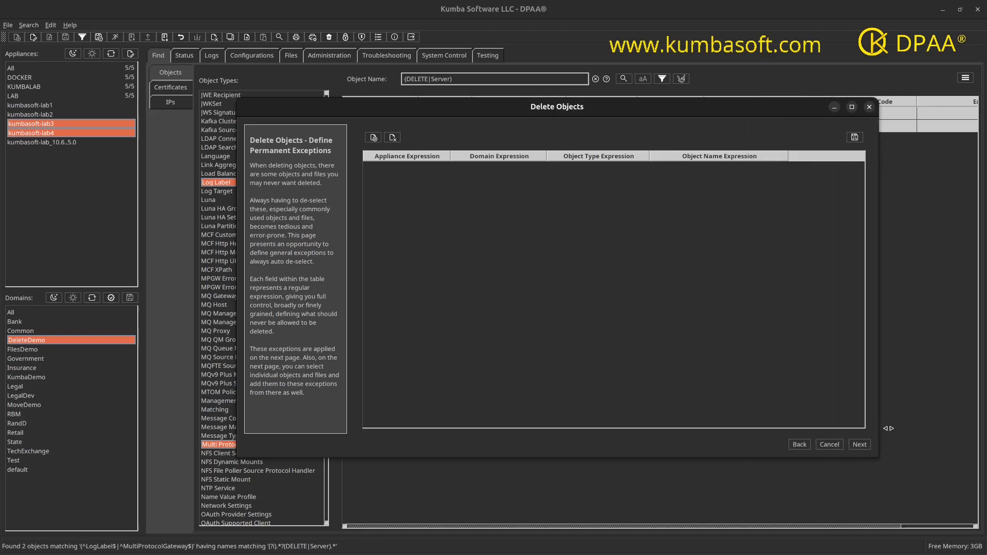
drag(510, 108, 405, 105)
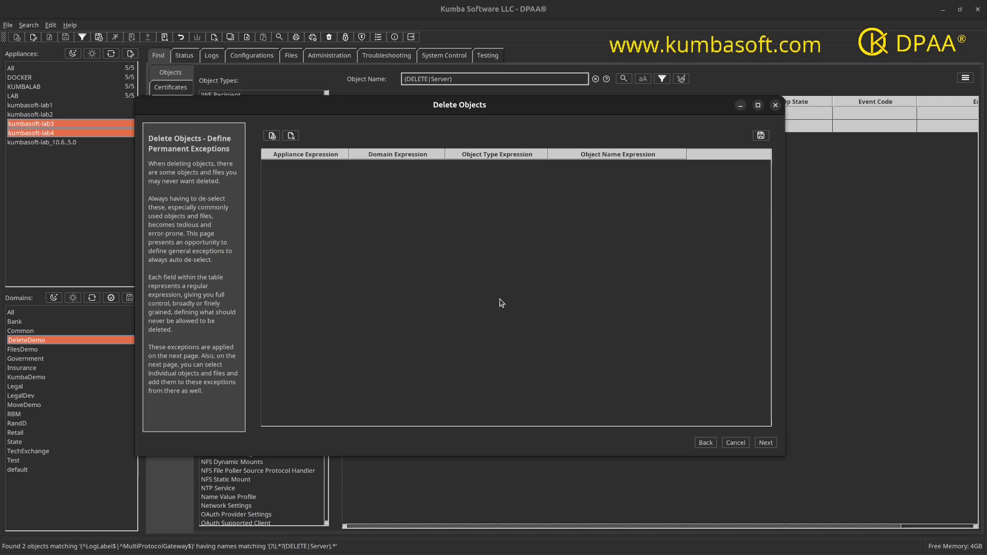
click(273, 138)
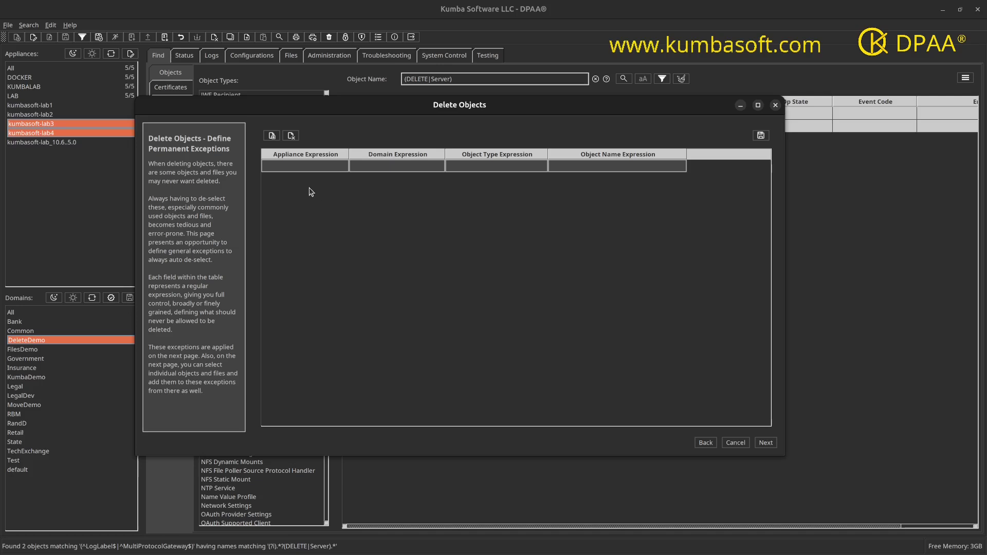
click(290, 167)
text(*)
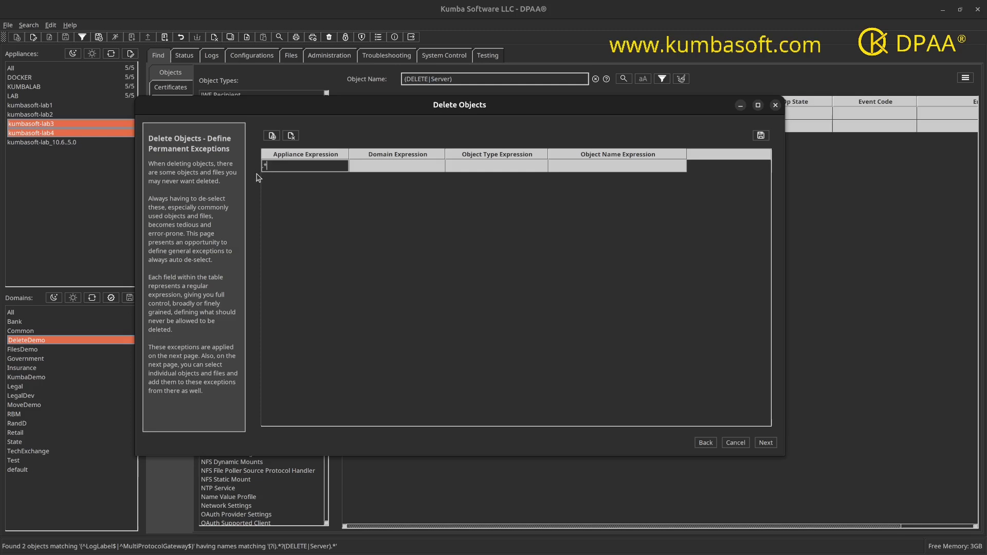
click(375, 167)
text(.*)
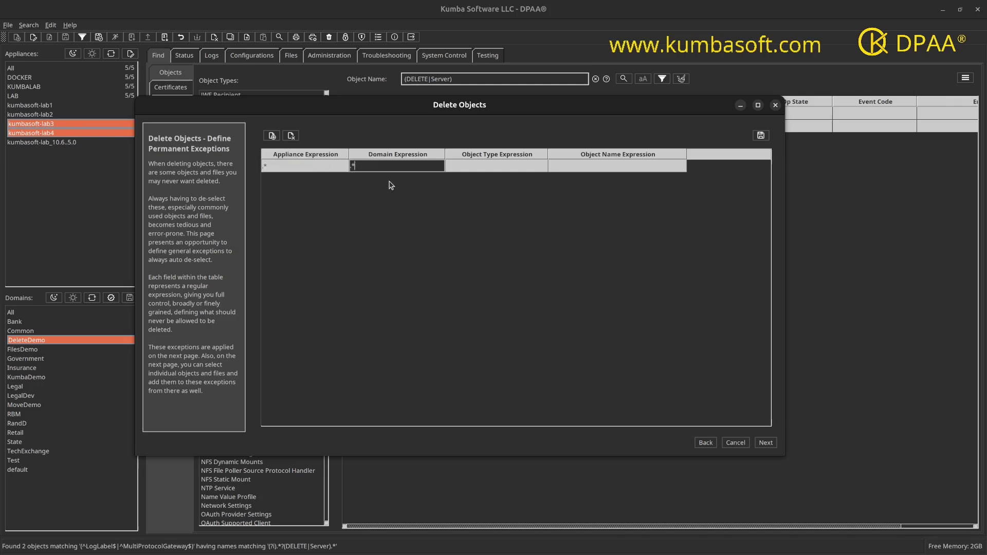
Step: Set the exception's object type expression to file
click(496, 163)
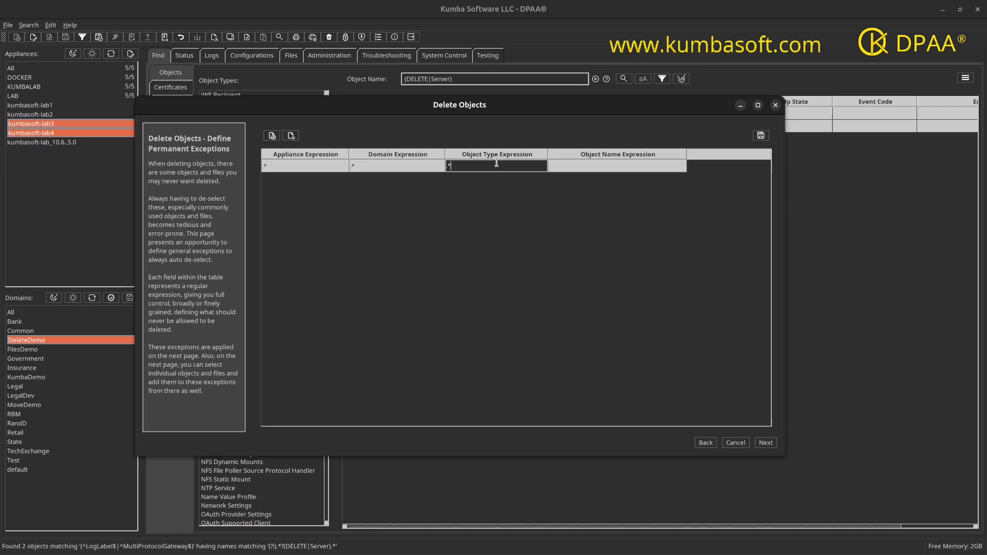
key(BackSpace)
key(BackSpace)
text(file)
Step: Set the exception's object name expression to (pub|shared)cert:.*
click(560, 166)
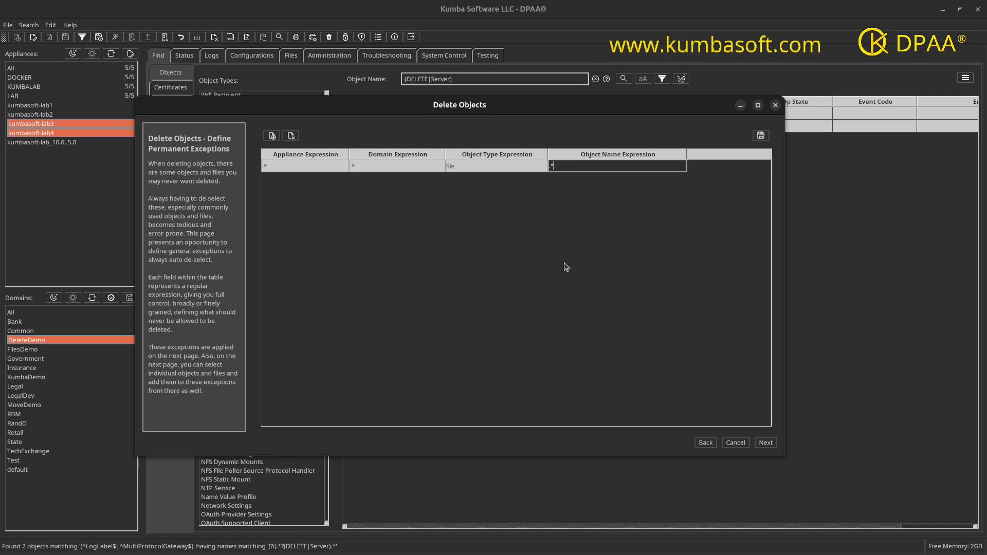
key(BackSpace)
key(BackSpace)
text(cert)
key(Home)
text((pub|shared))
click(604, 167)
text(.*)
click(612, 215)
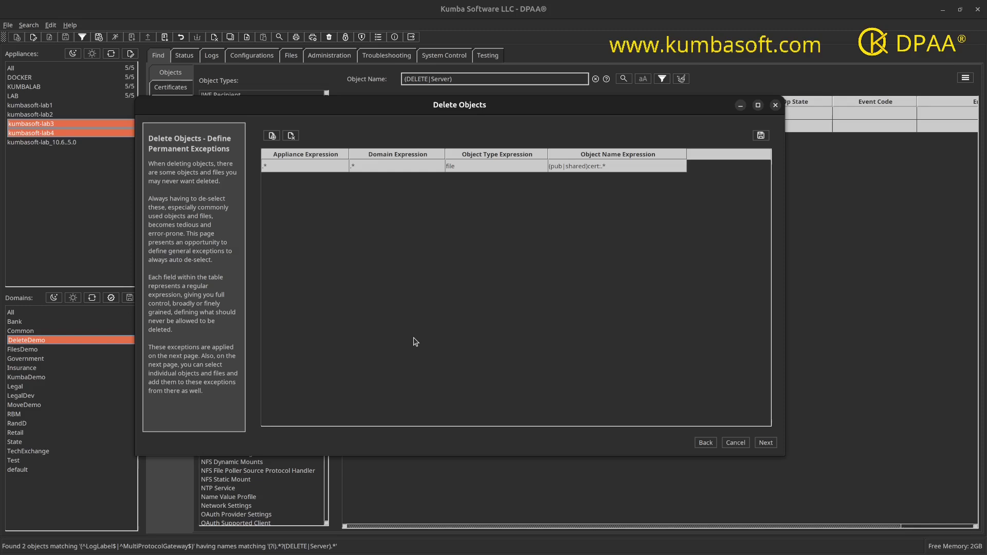
Step: Proceed to the list of gateway-related objects and files to delete, and review its entries for both appliances
click(766, 445)
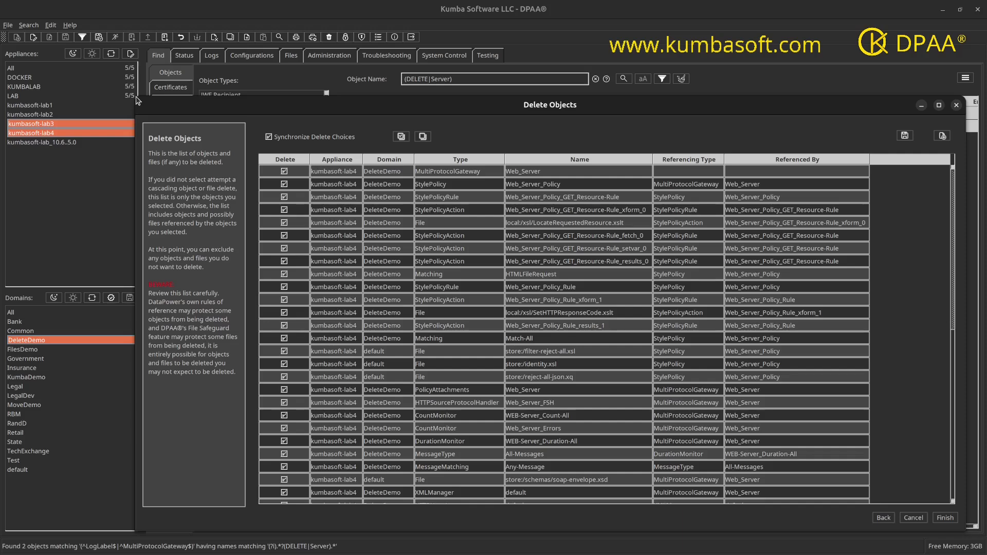
drag(139, 105, 109, 35)
drag(77, 30, 72, 28)
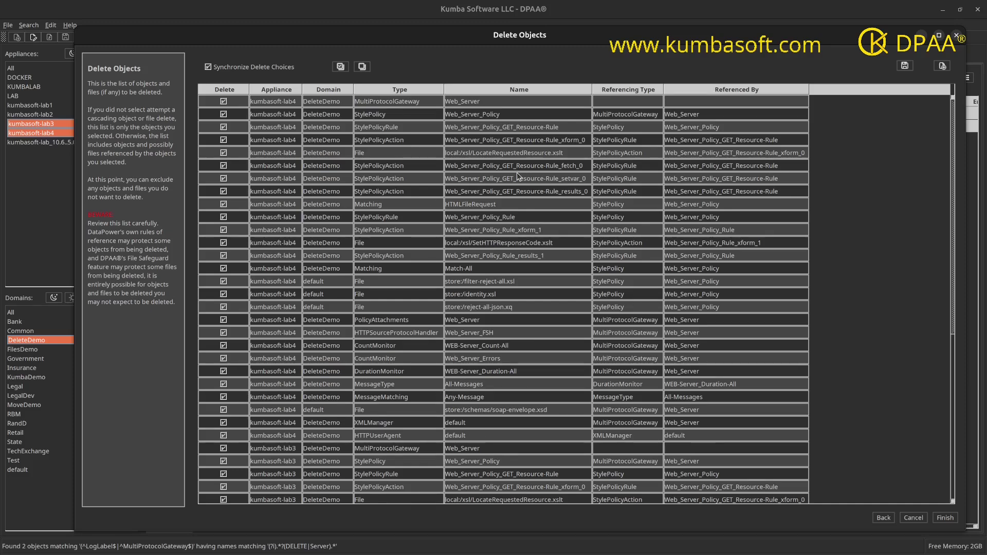
scroll(518, 176, down, 7)
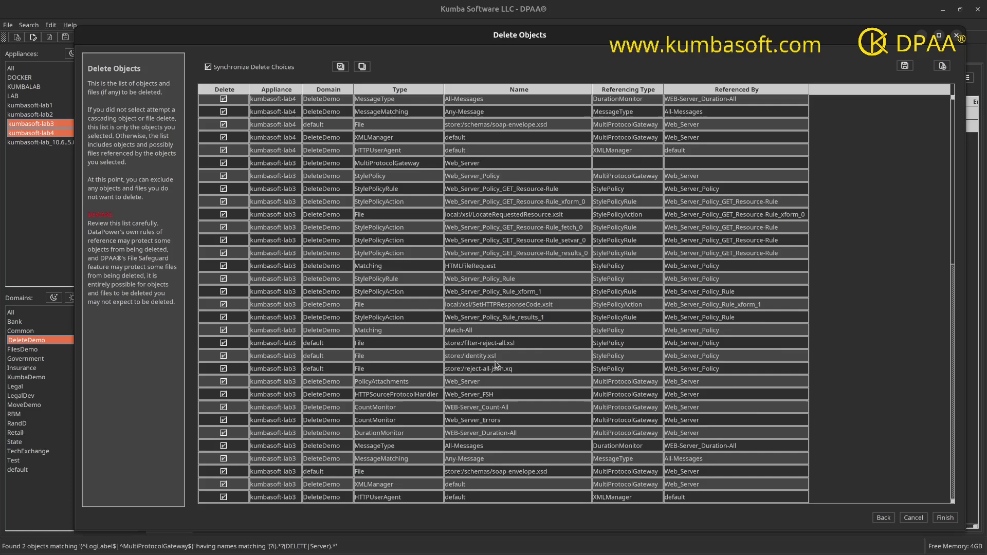
scroll(497, 365, up, 7)
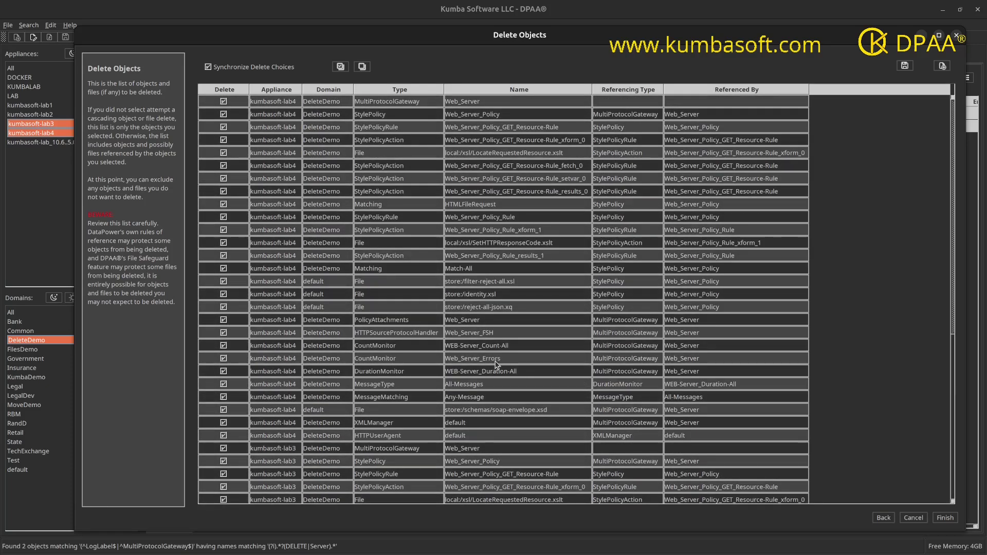
Step: Add the files store:/filter-reject-all.xsl, store:/identity.xsl and store:/reject-all-json.xq to the permanent delete exceptions, and check their entries for both appliances
click(480, 283)
shift+click(479, 294)
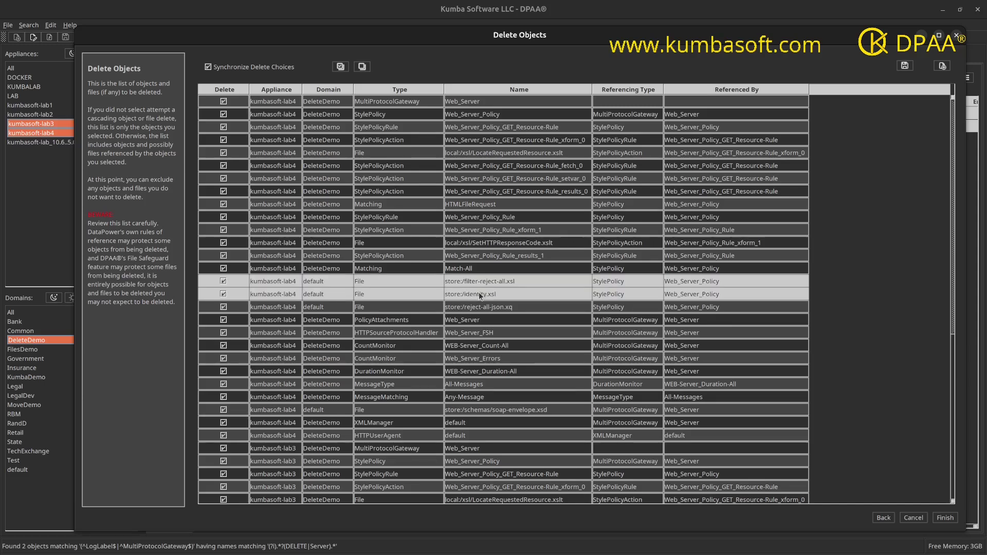
shift+click(478, 307)
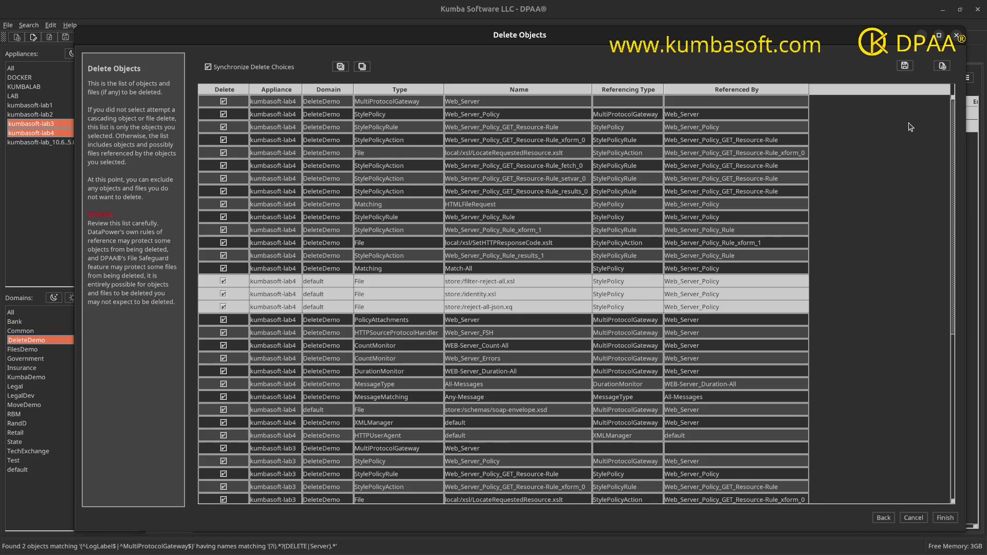
click(945, 70)
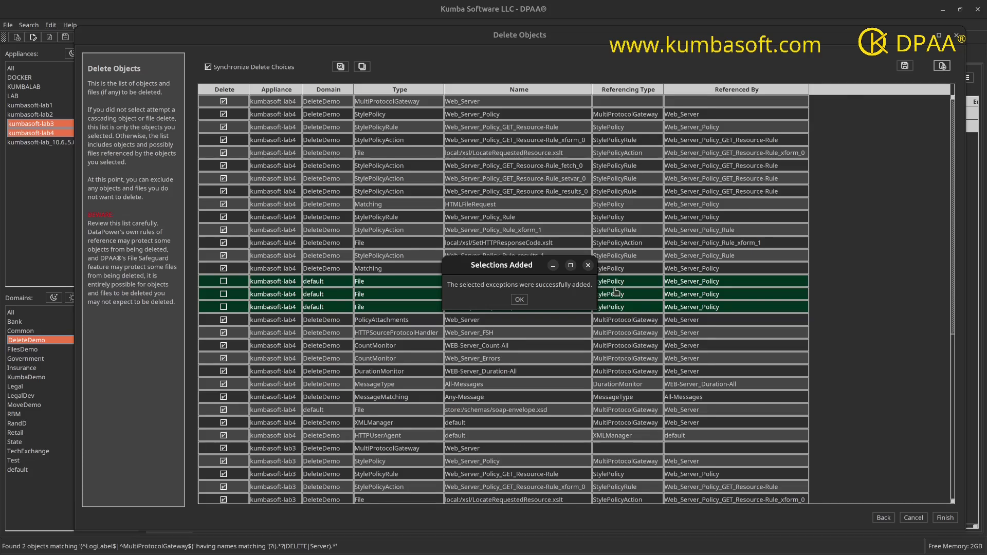
click(519, 301)
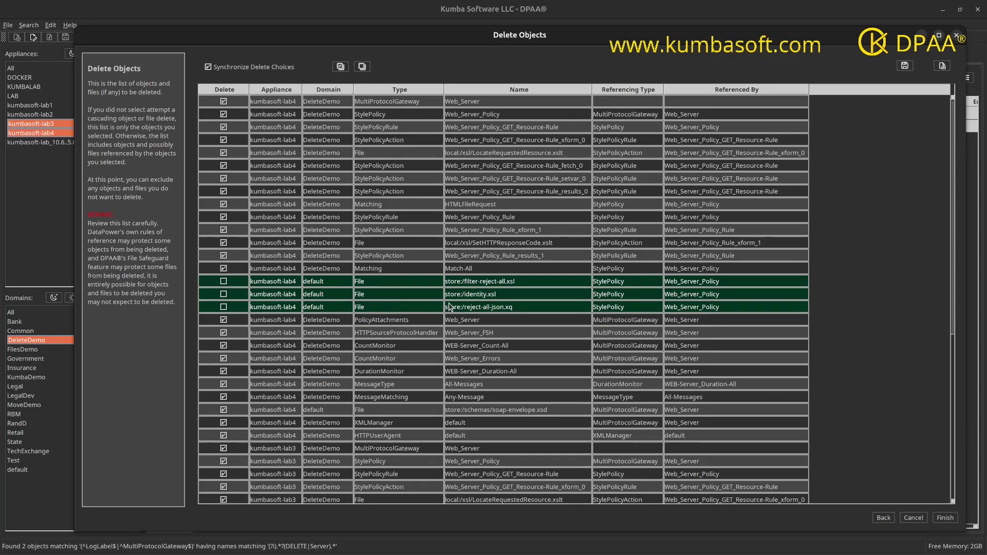
scroll(602, 278, down, 7)
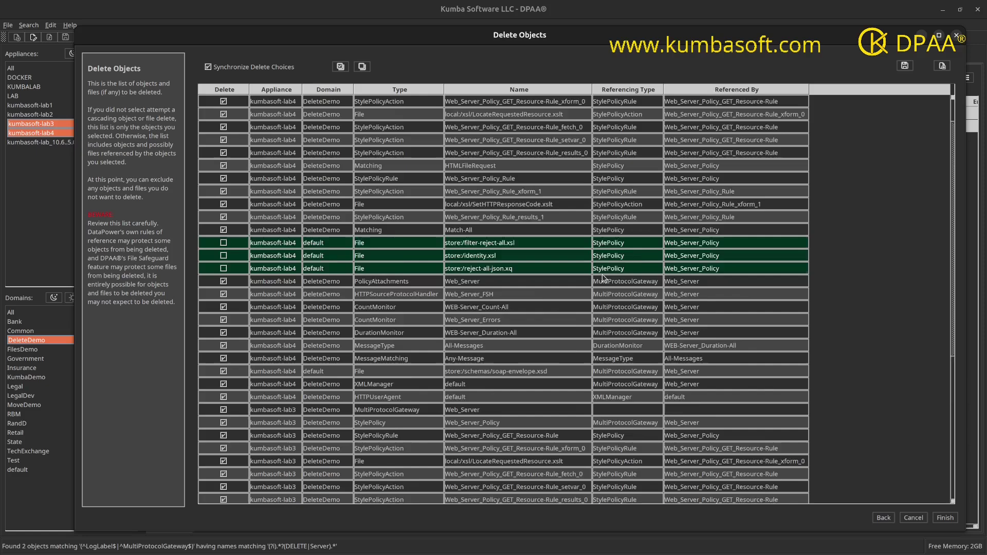
scroll(602, 278, down, 1)
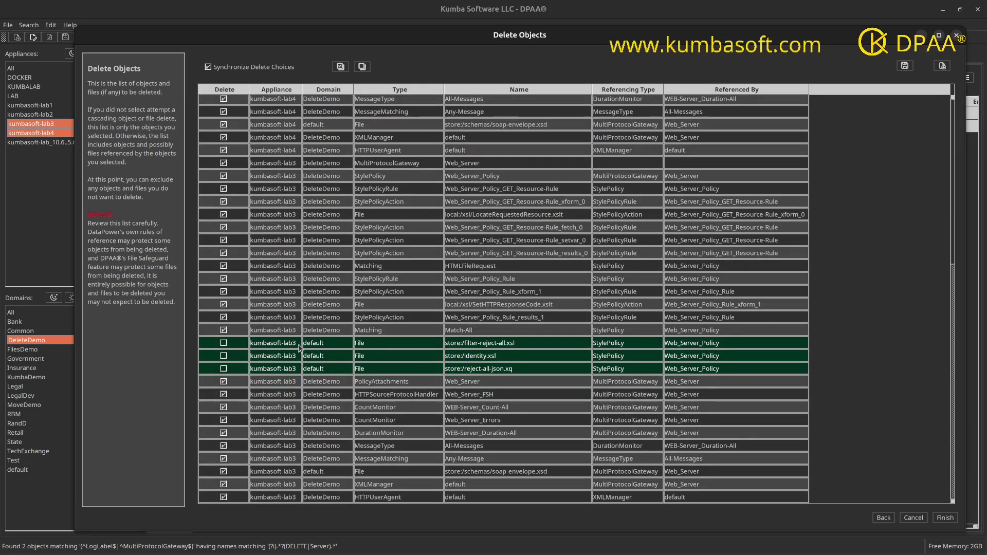
scroll(333, 340, up, 7)
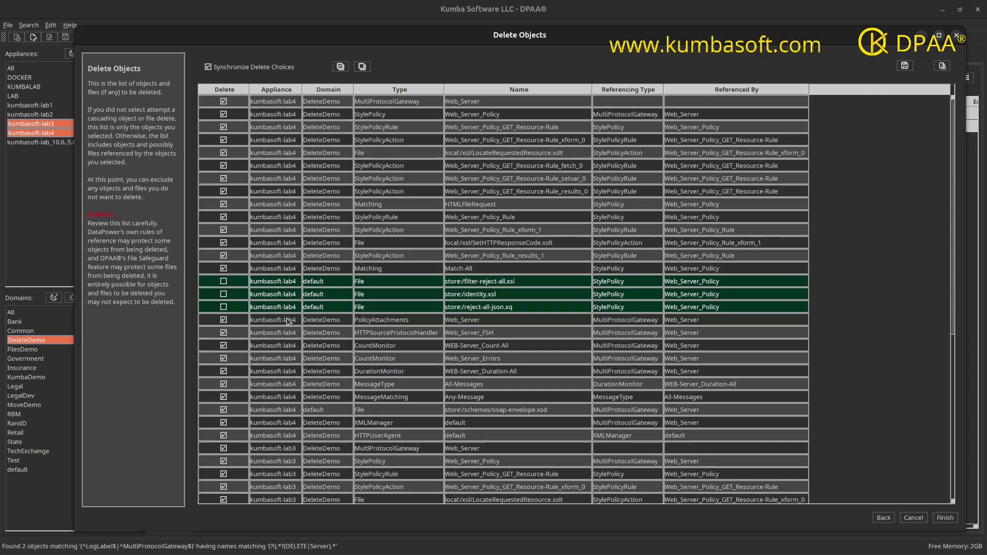
scroll(454, 356, down, 6)
scroll(454, 356, down, 1)
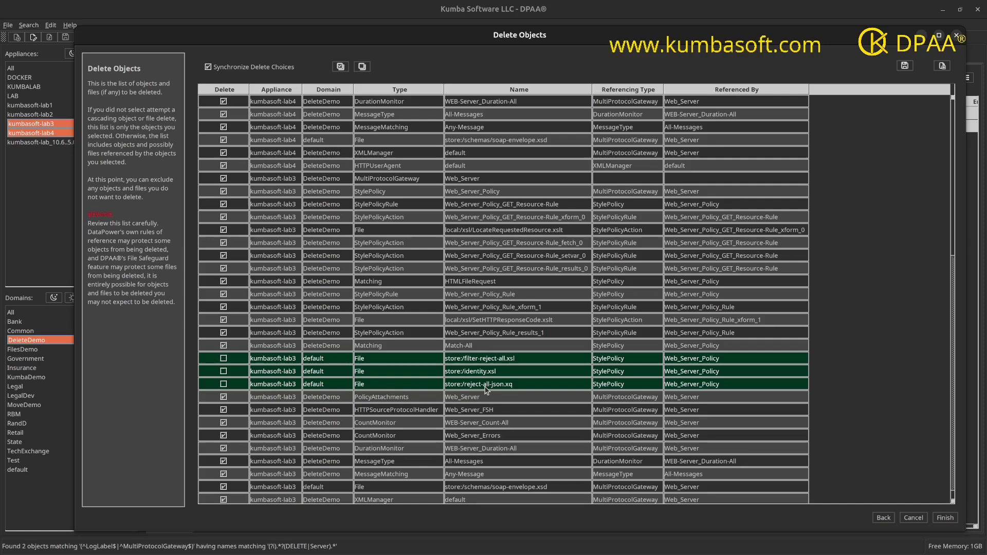
Step: Return to the permanent exceptions and broaden the filter-reject-all.xsl exception's object name expression to (?i)^store:.*
click(882, 519)
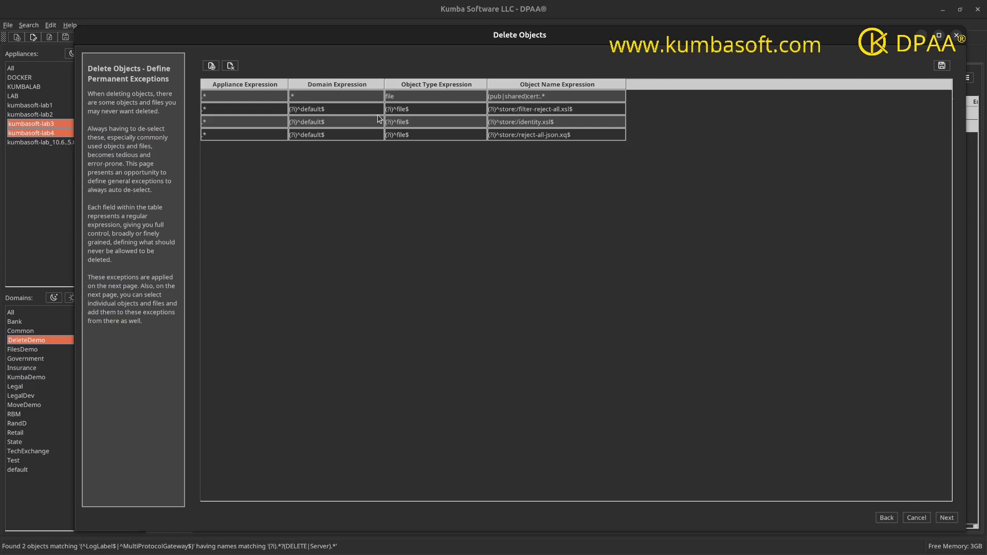
double_click(335, 109)
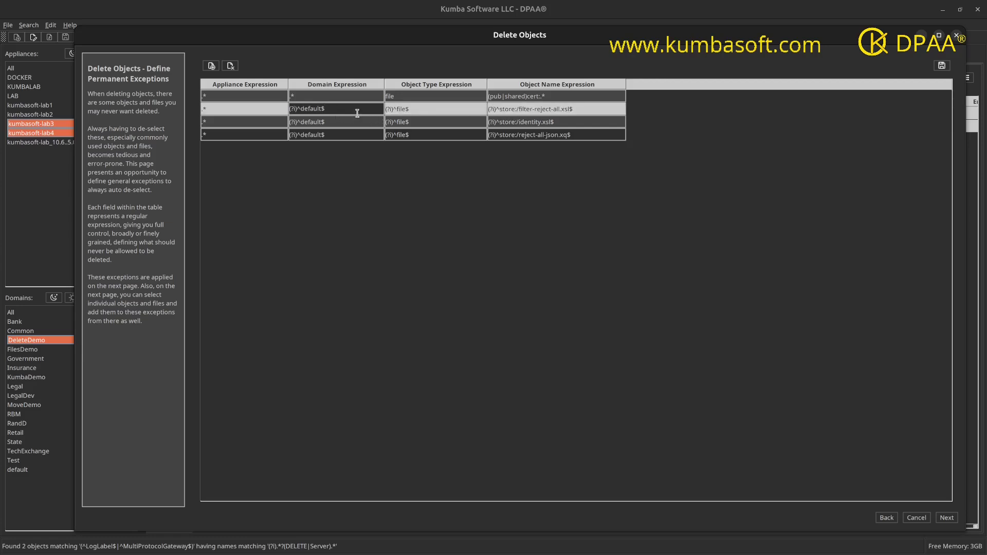
double_click(415, 109)
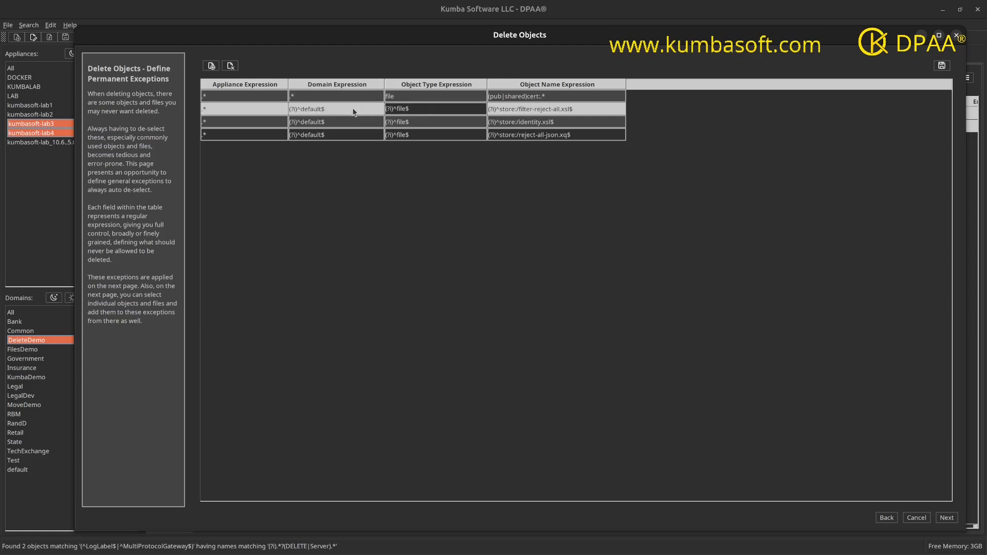
double_click(560, 109)
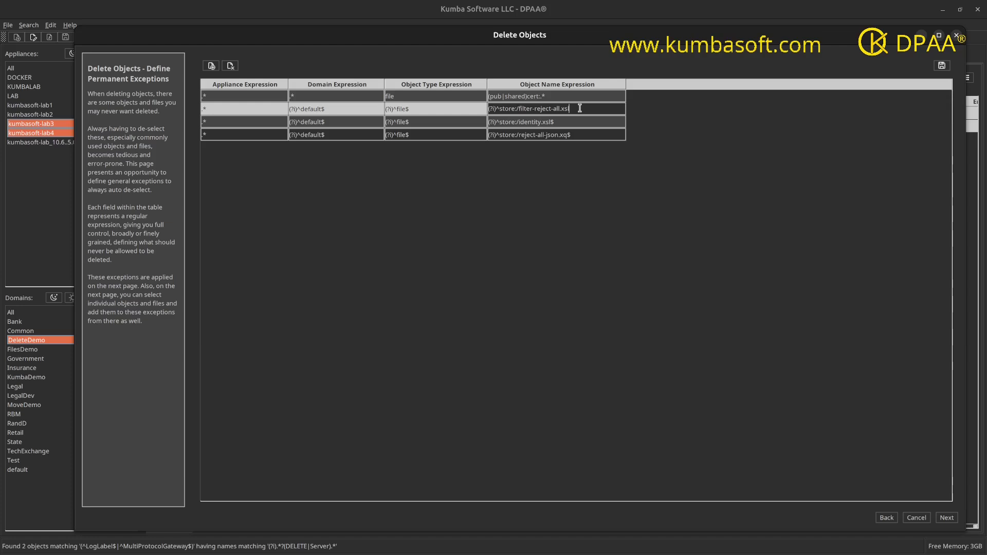
key(BackSpace)
key(BackSpace)
key(BackSpace)
key(BackSpace)
key(BackSpace)
key(BackSpace)
key(BackSpace)
key(BackSpace)
key(BackSpace)
key(BackSpace)
key(BackSpace)
key(BackSpace)
key(BackSpace)
key(BackSpace)
key(BackSpace)
key(BackSpace)
key(BackSpace)
key(BackSpace)
key(BackSpace)
key(BackSpace)
key(BackSpace)
text(.*)
key(Return)
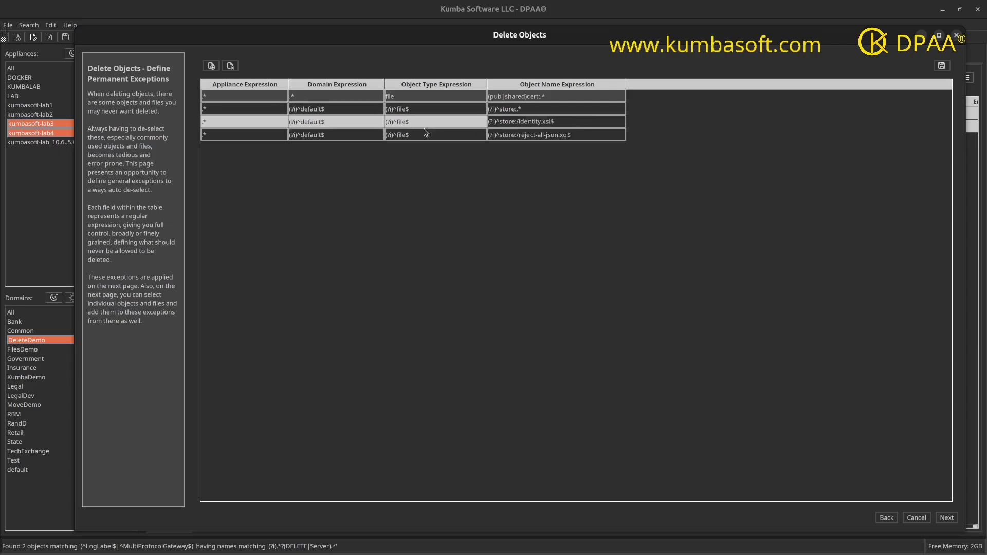
Step: Remove the identity.xsl and reject-all-json.xq exceptions, and proceed to the list of objects and files to delete
double_click(334, 135)
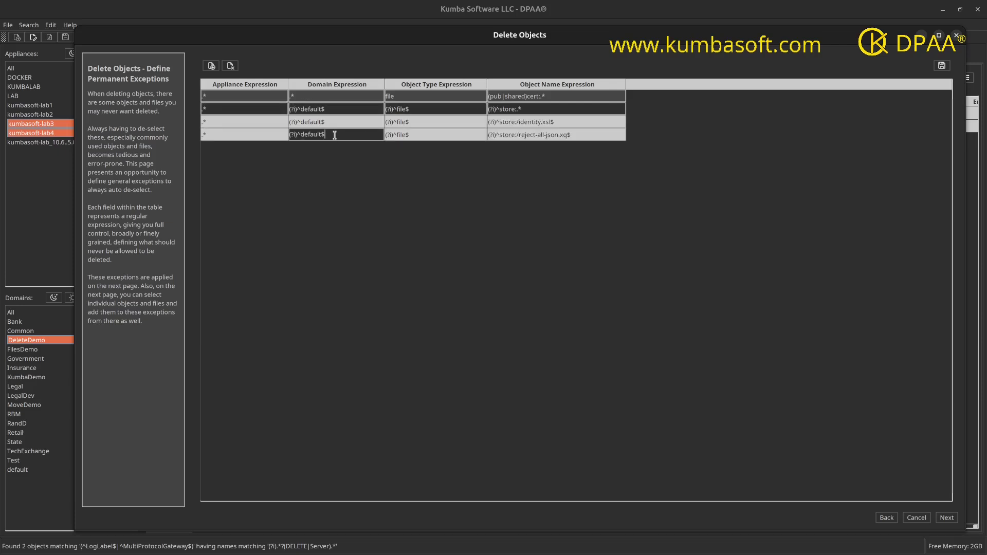
click(229, 66)
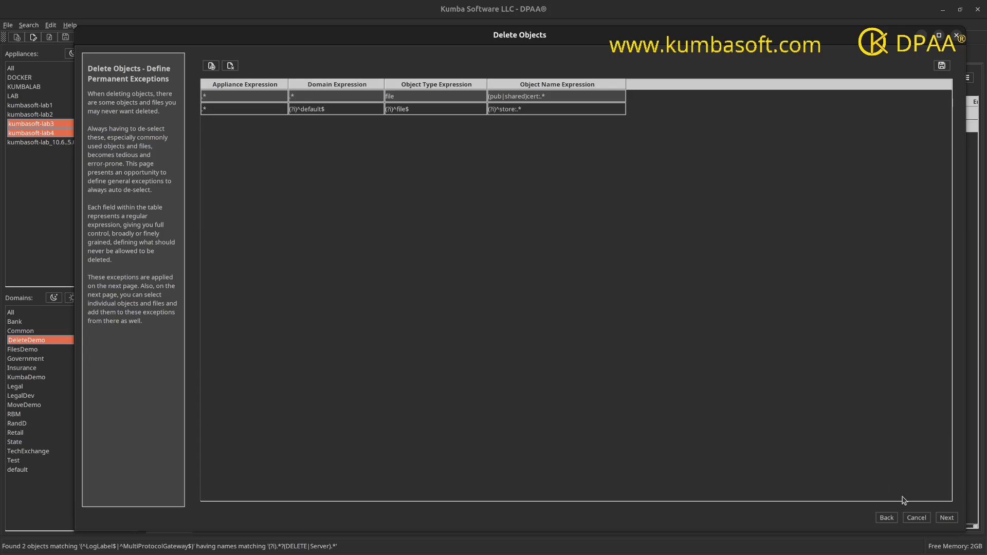
click(948, 518)
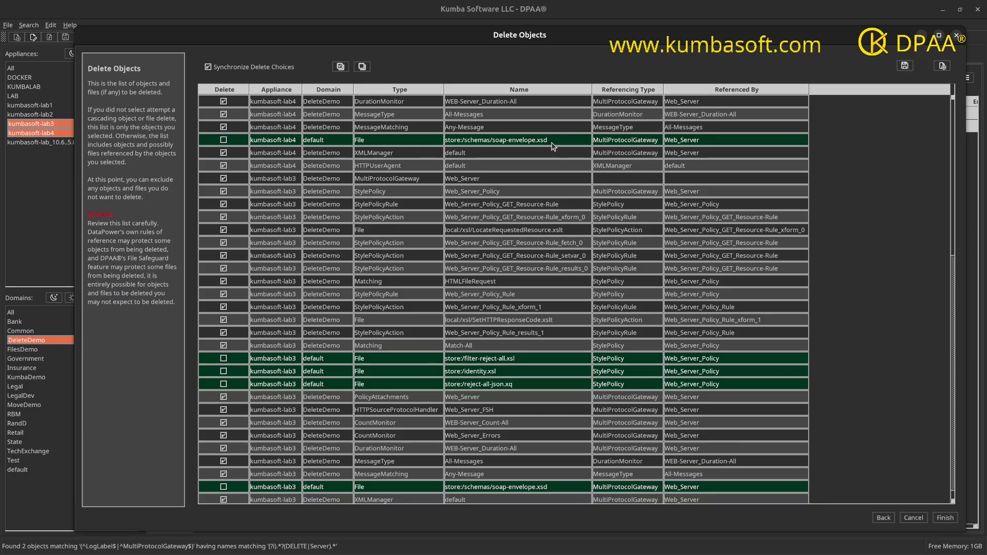
Step: Try marking store:/schemas/soap-envelope.xsd for deletion, exclude it again, and revisit the permanent exceptions before returning to the delete list
click(224, 140)
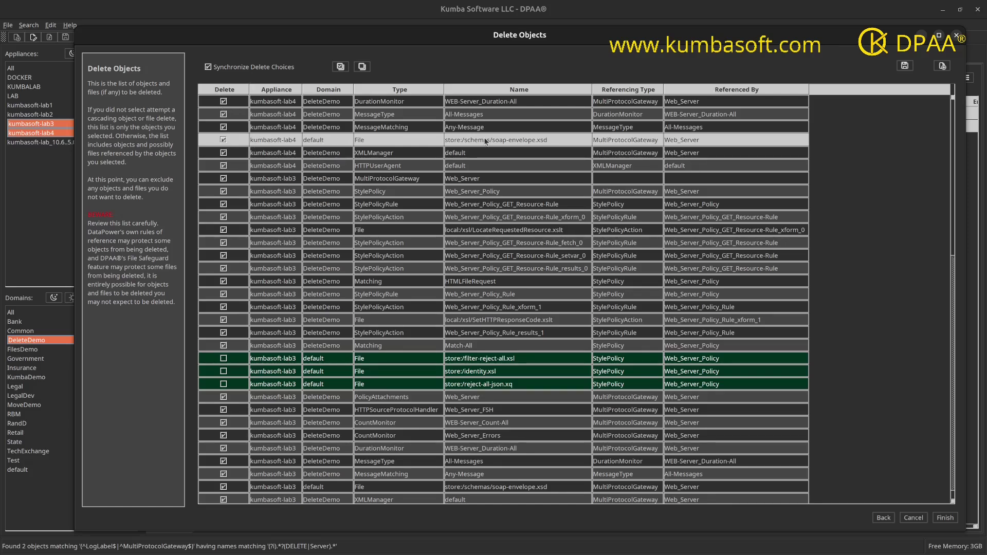
click(223, 140)
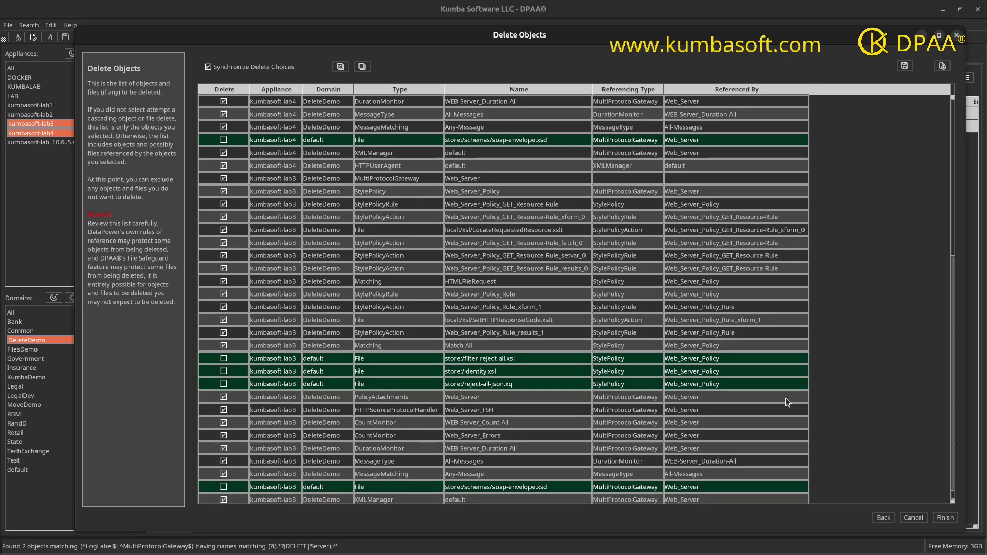
click(884, 518)
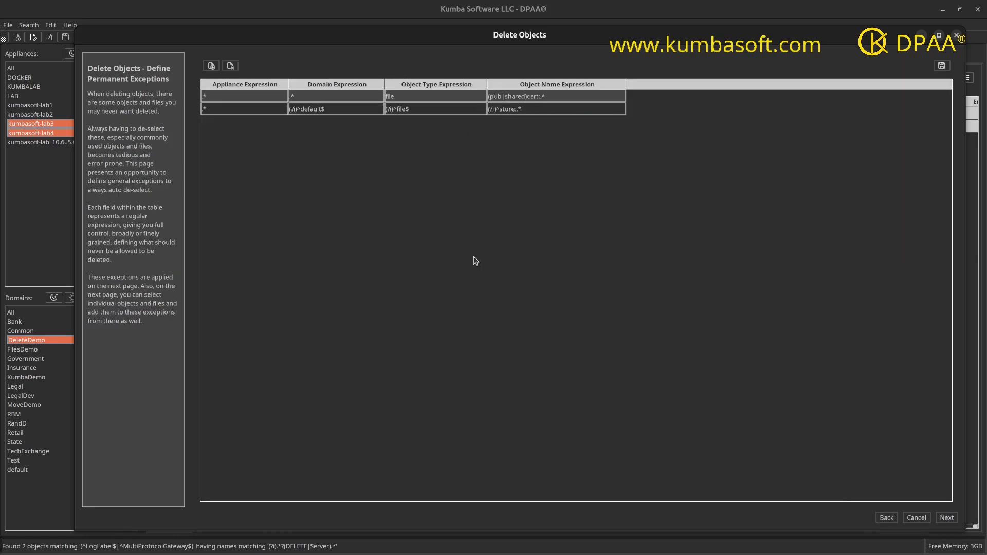
click(947, 518)
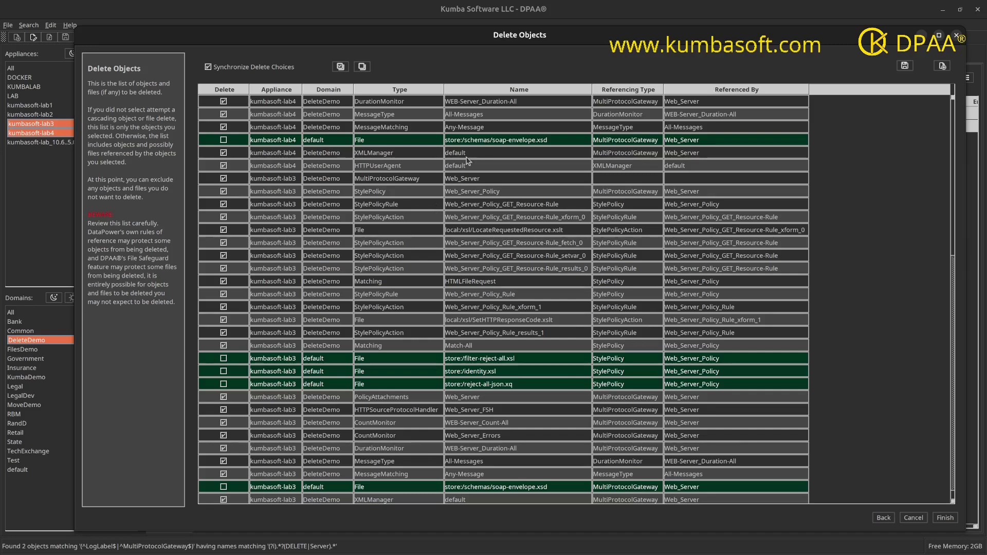
Step: Add the default XMLManager and default HTTPUserAgent objects of the DeleteDemo domain to the permanent delete exceptions
scroll(476, 295, up, 7)
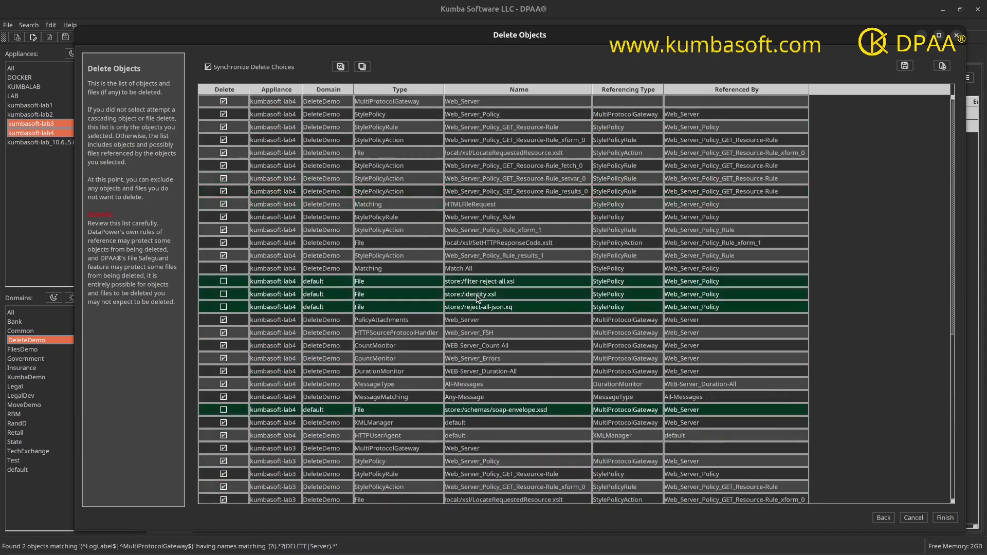
scroll(476, 294, down, 10)
scroll(476, 294, up, 10)
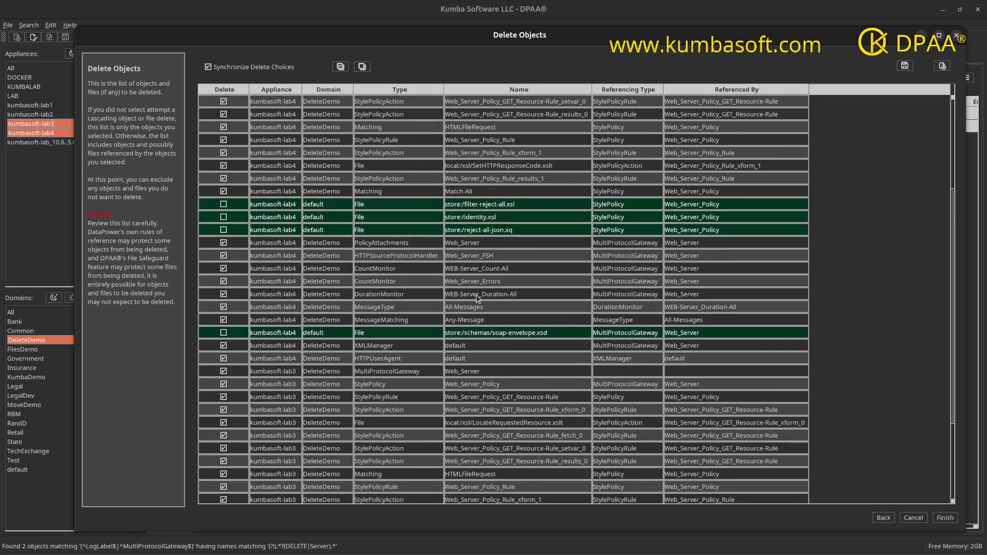
scroll(476, 298, down, 3)
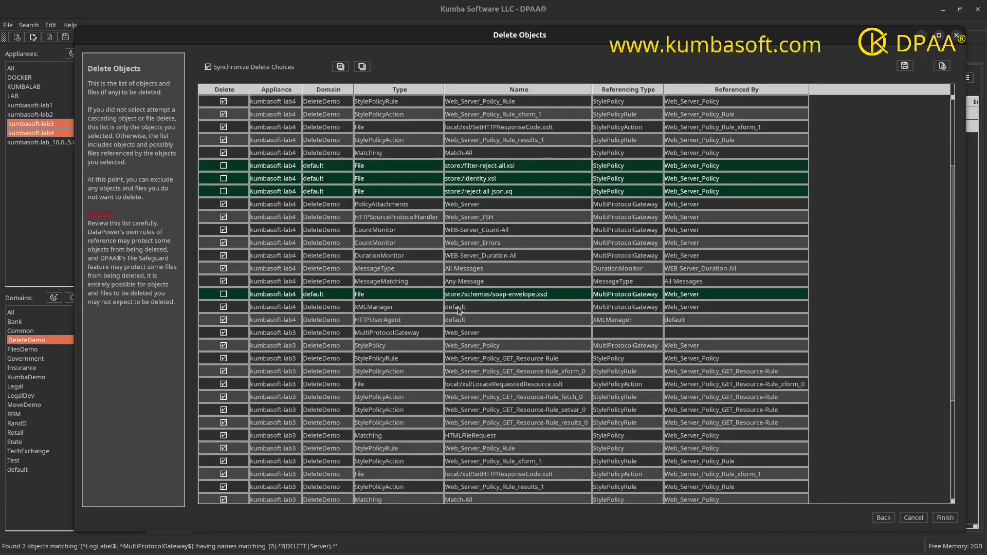
click(458, 307)
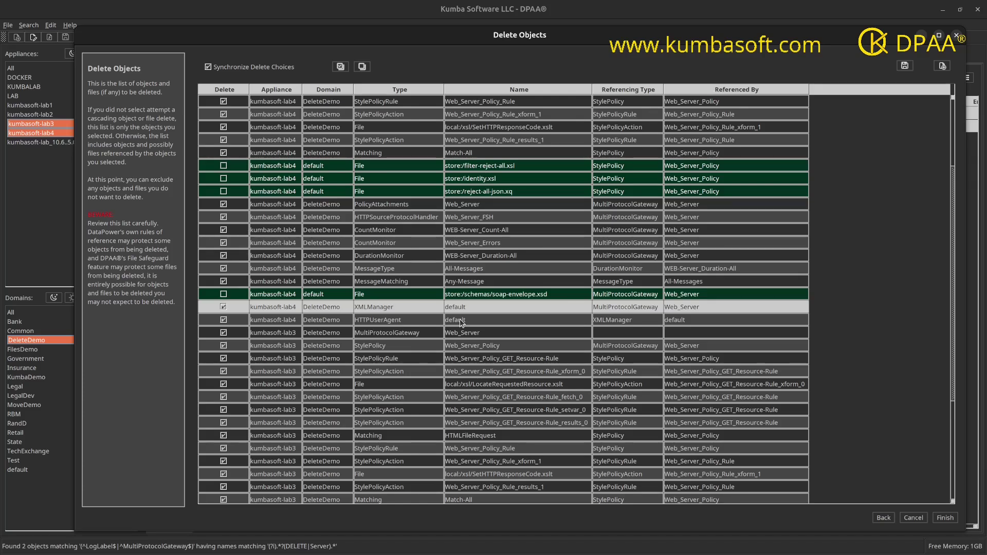
shift+click(460, 318)
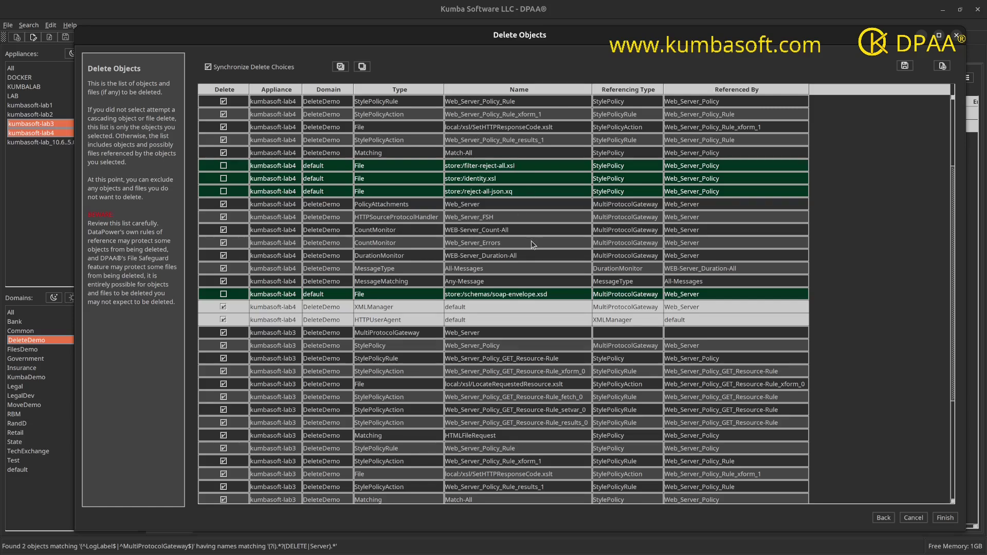
click(942, 67)
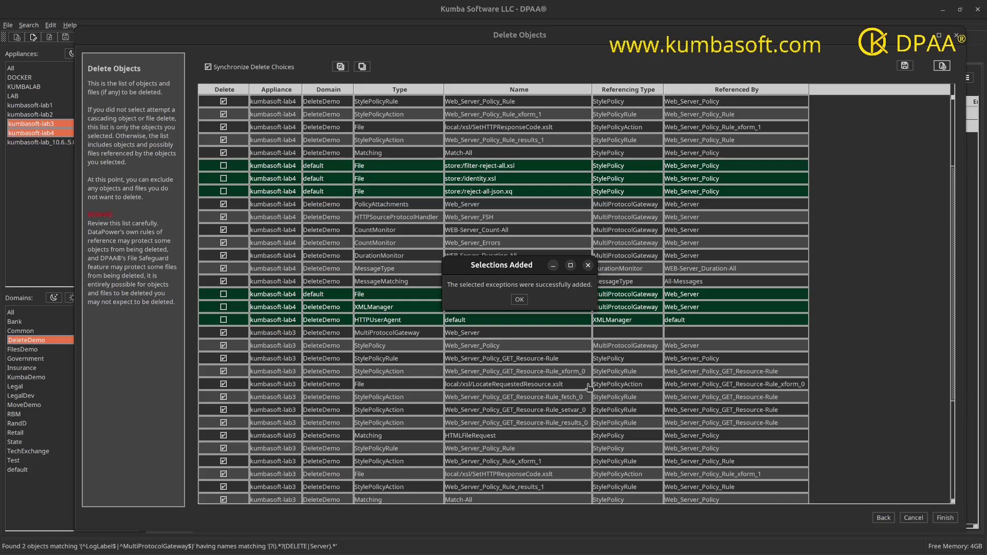
click(519, 300)
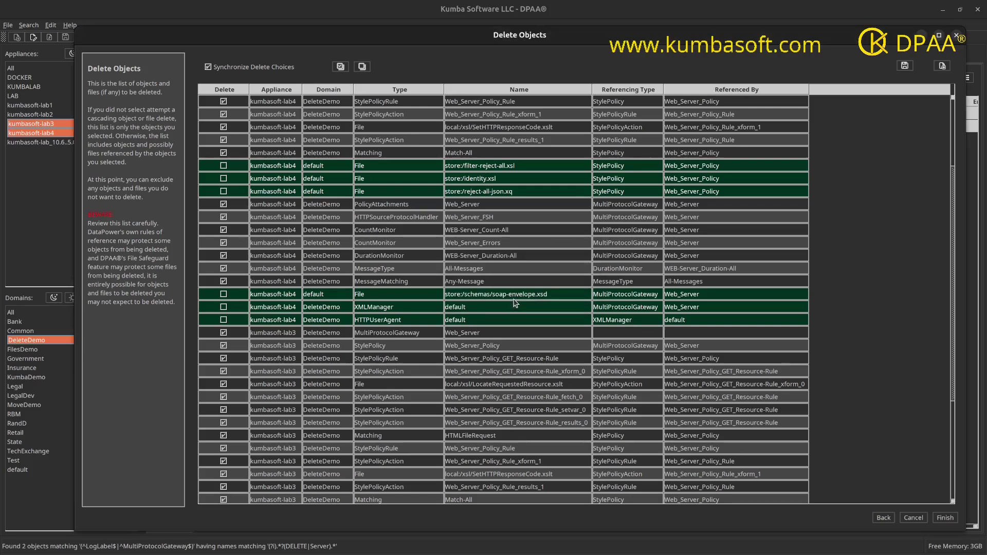
Step: Add the Match-All matching object referenced by Web_Server_Policy to the permanent delete exceptions
click(469, 157)
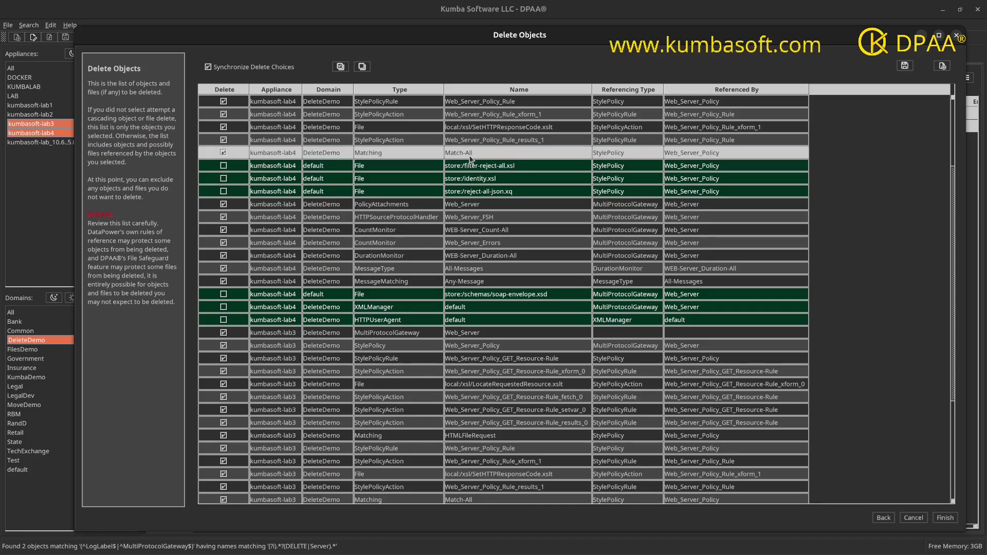
click(941, 67)
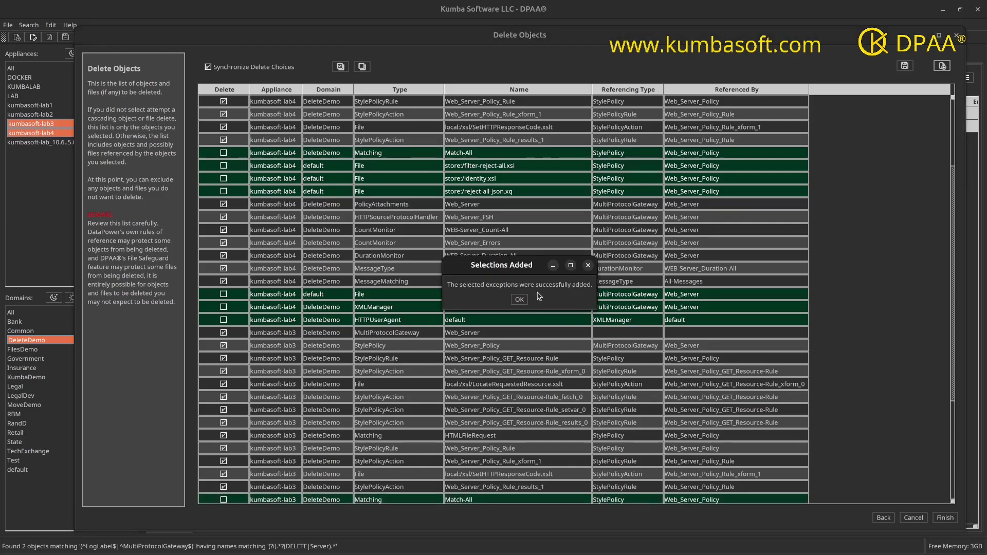
click(519, 300)
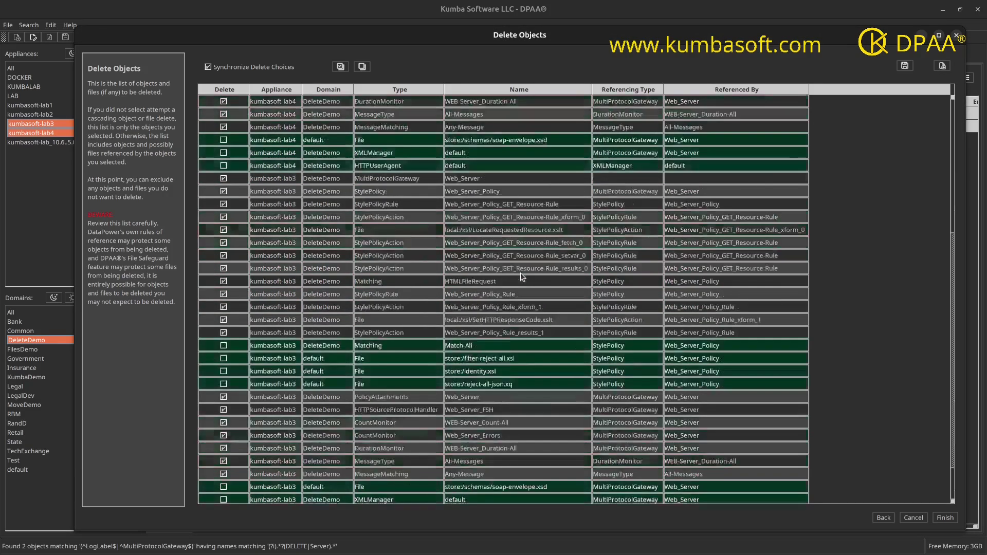
Step: Add the All-Messages message type and the Any-Message message matching object on kumbasoft-lab3 to the permanent delete exceptions
scroll(522, 278, down, 4)
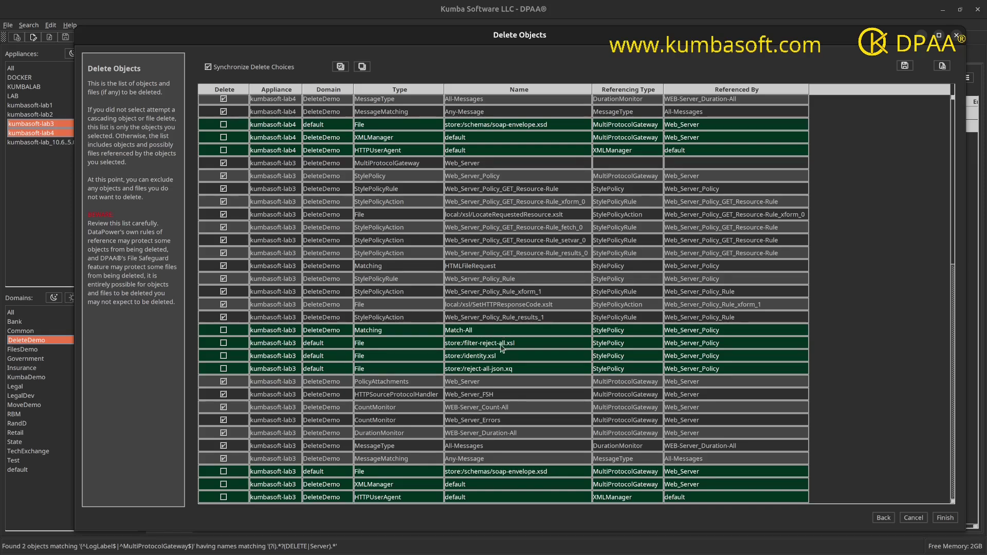
click(476, 446)
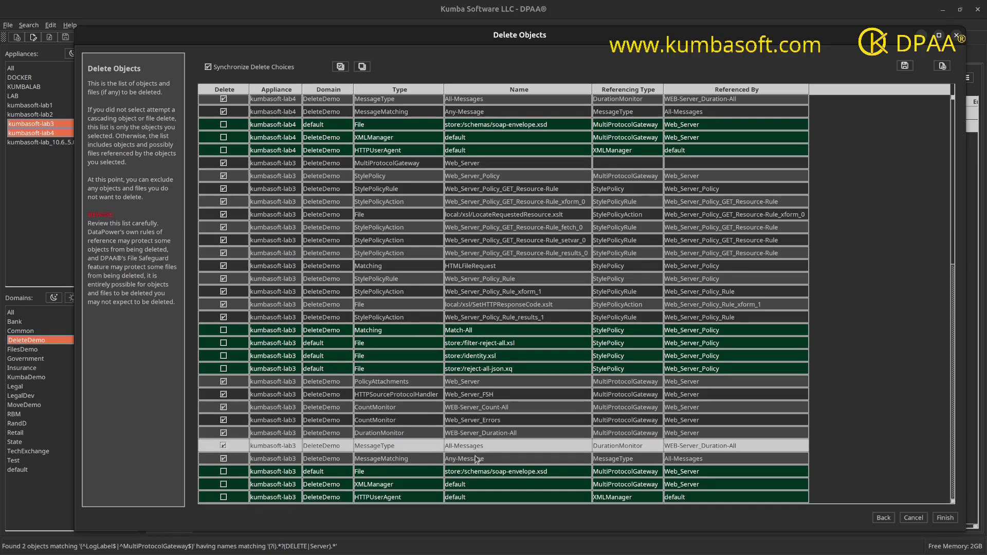
shift+click(477, 459)
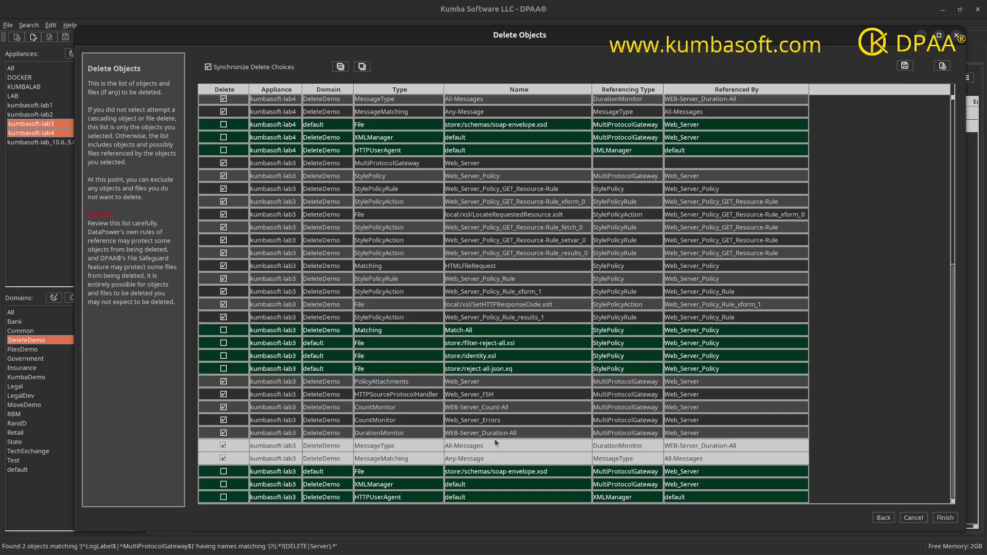
click(942, 65)
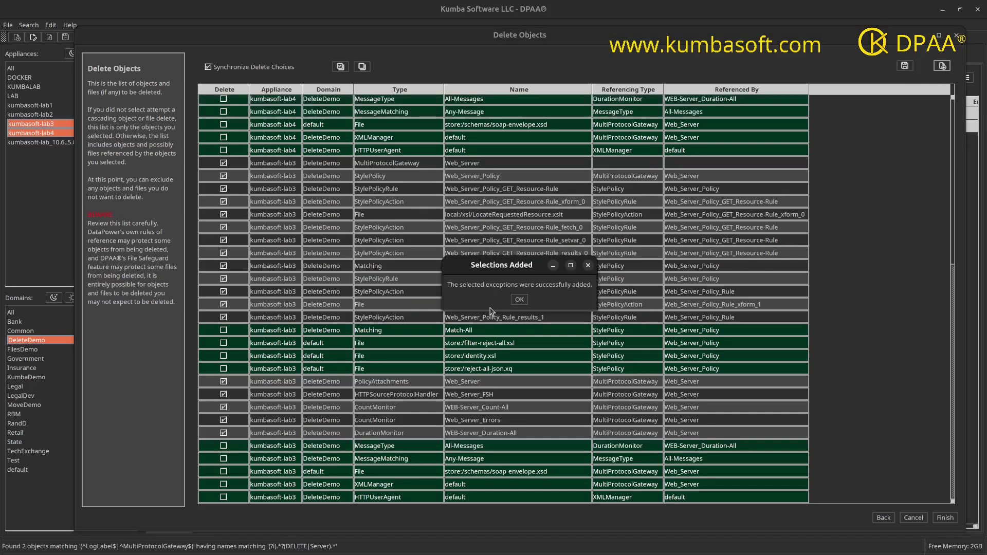
click(515, 300)
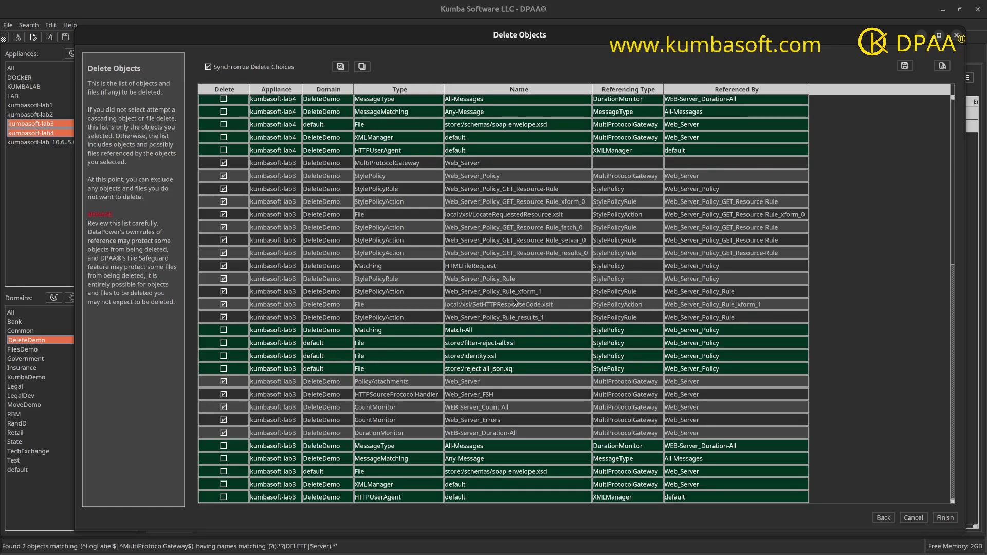
Step: Exclude the Web_Server_Policy_GET_Resource-Rule_setvar_0 action from deletion with synchronized choices and check its entry on both appliances
scroll(514, 302, up, 7)
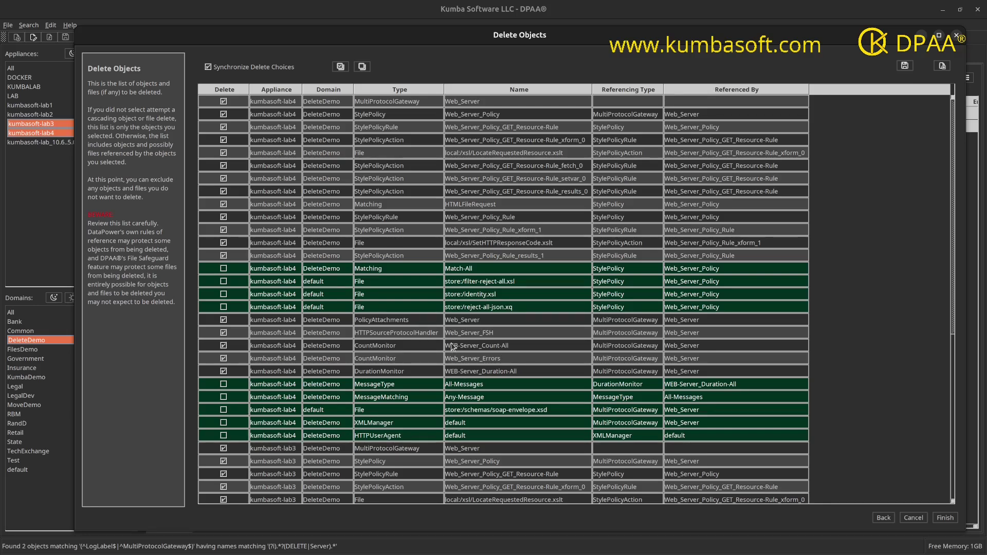
click(223, 179)
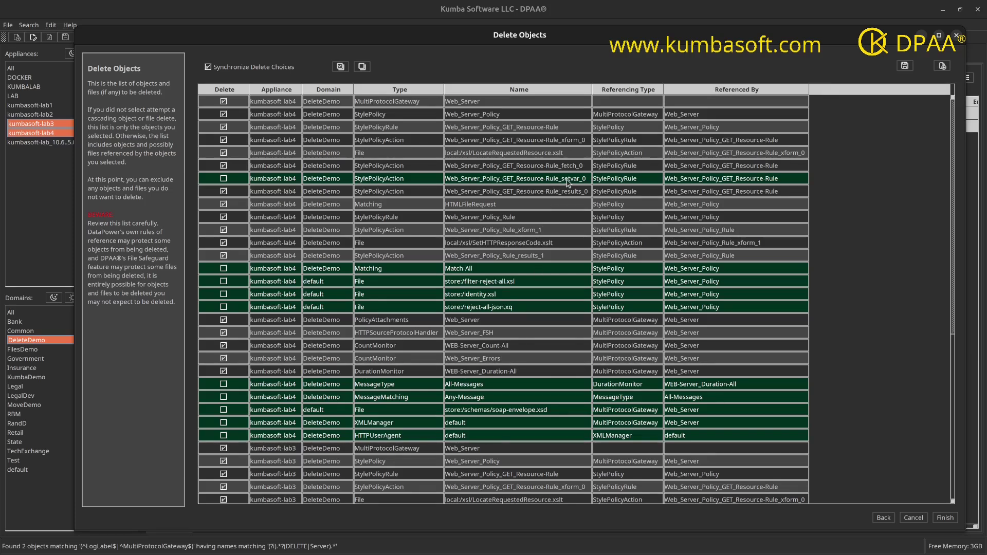
scroll(528, 310, down, 3)
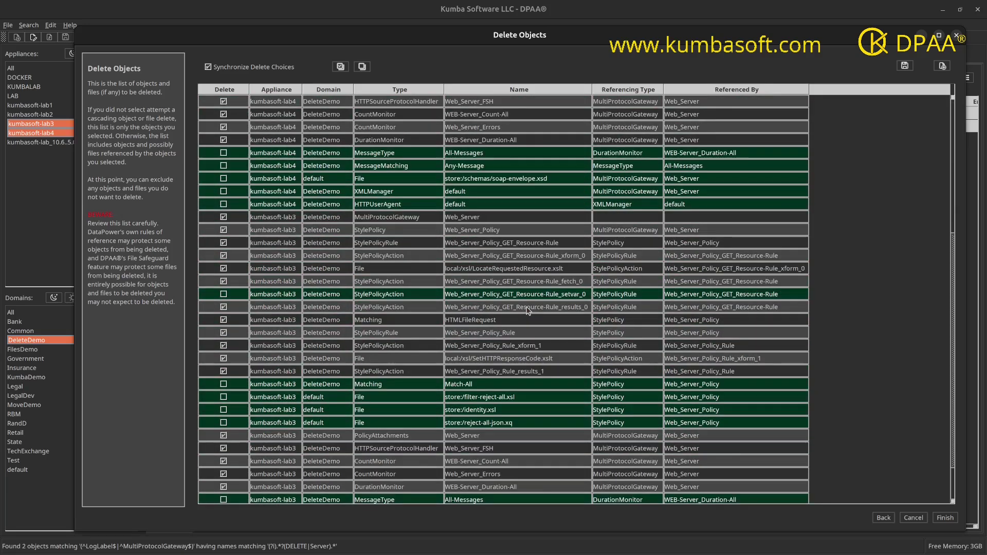
scroll(526, 298, down, 4)
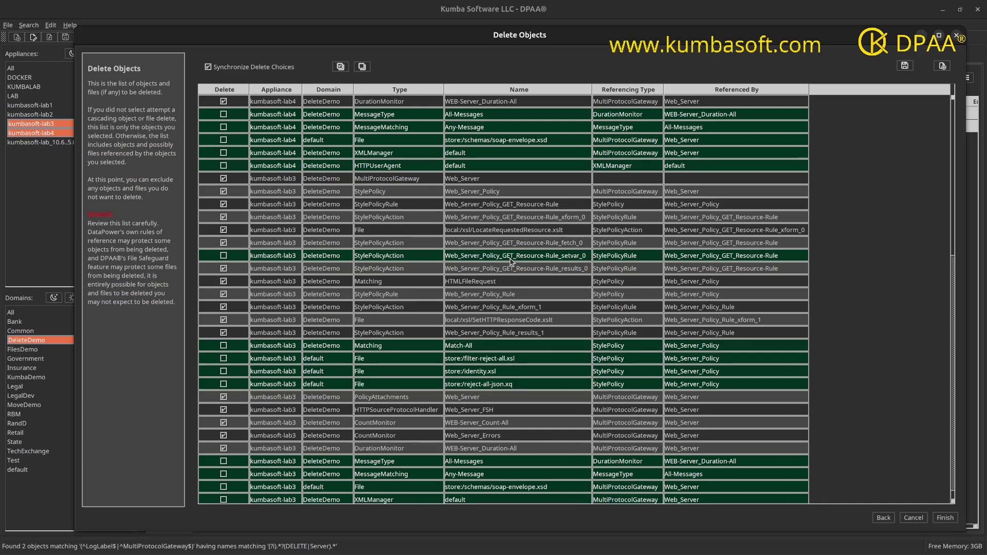
scroll(511, 262, up, 7)
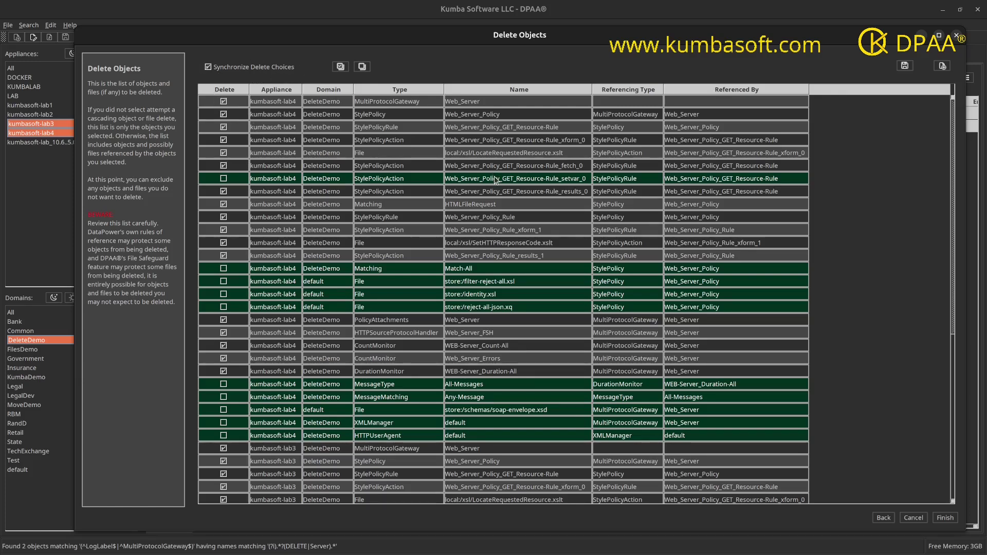
scroll(495, 180, down, 7)
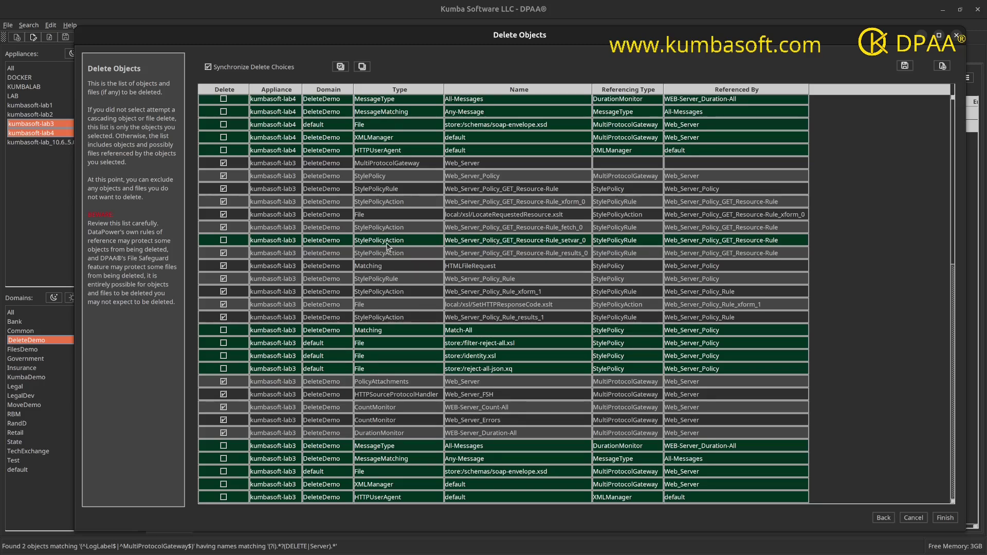
Step: Turn off synchronized delete choices and mark Web_Server_Policy_GET_Resource-Rule_setvar_0 for deletion on kumbasoft-lab3 only
click(208, 68)
click(223, 241)
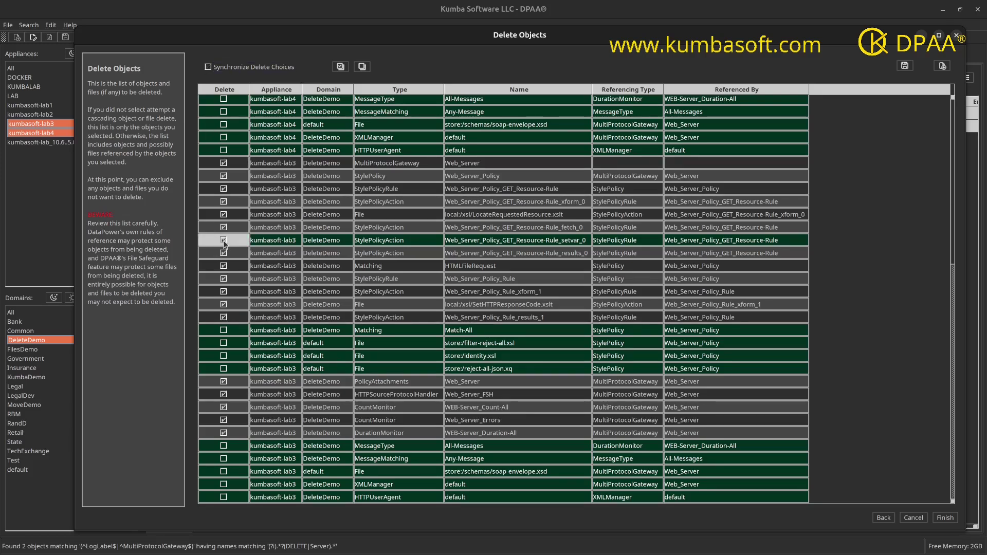
click(351, 252)
scroll(482, 244, up, 7)
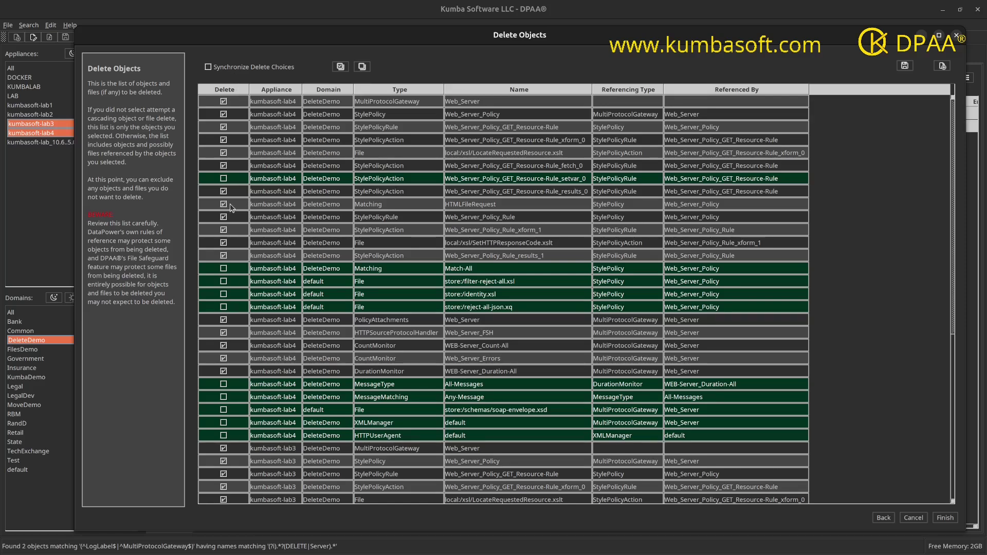
Step: Try marking every listed object and file for deletion, clear all the delete choices, and look over the list
click(340, 67)
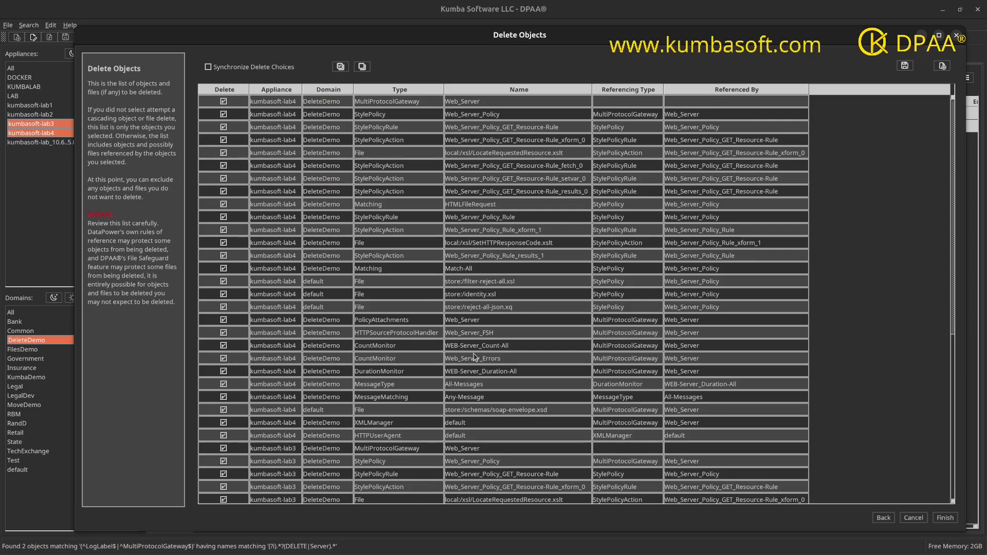
click(363, 67)
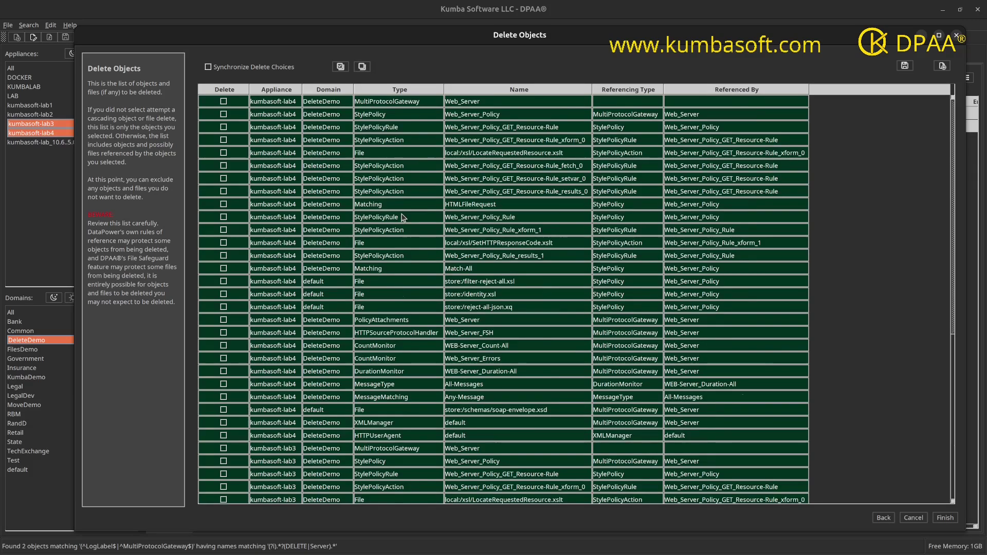
scroll(403, 216, down, 7)
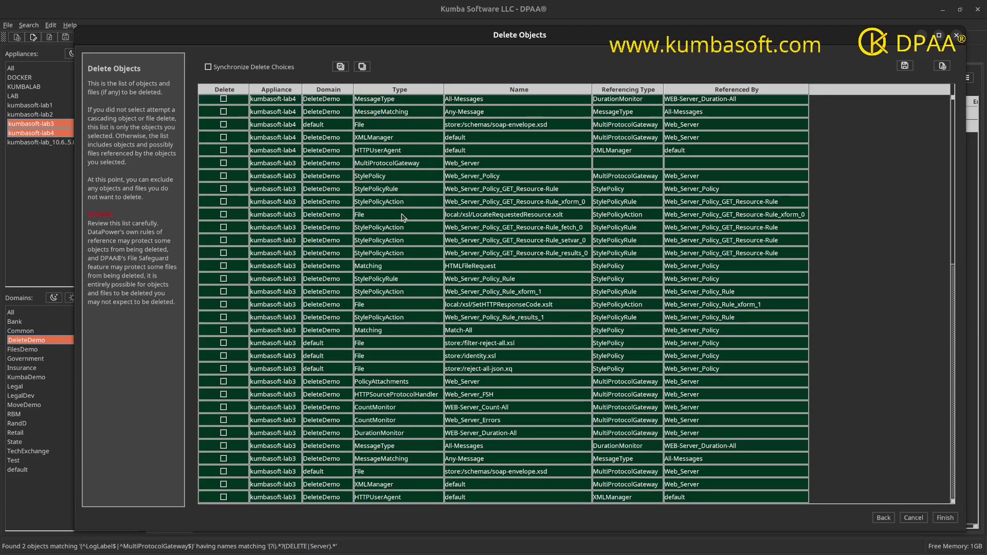
scroll(402, 217, up, 7)
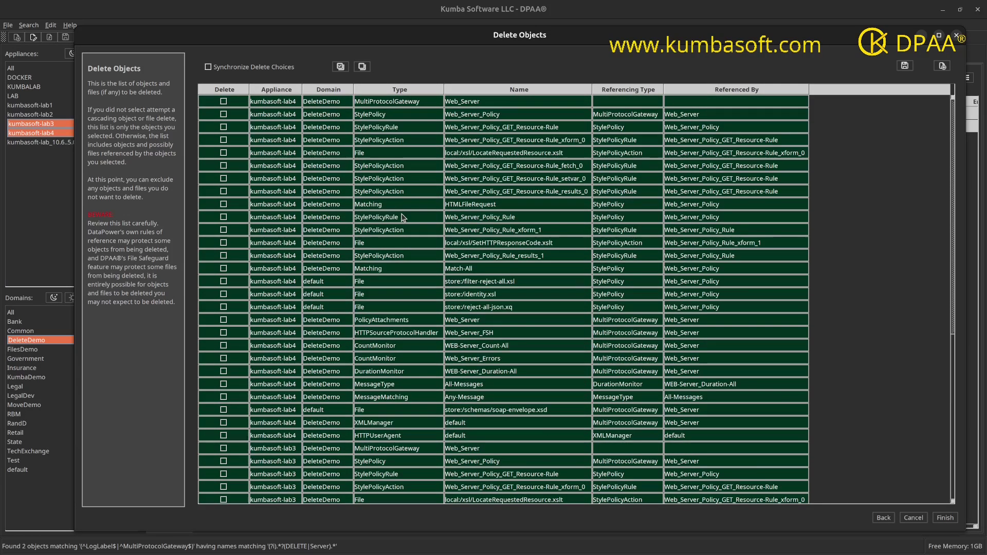
Step: Mark the whole list for deletion and reapply the permanent exceptions to it by revisiting their definitions, checking the entries for both appliances
click(342, 67)
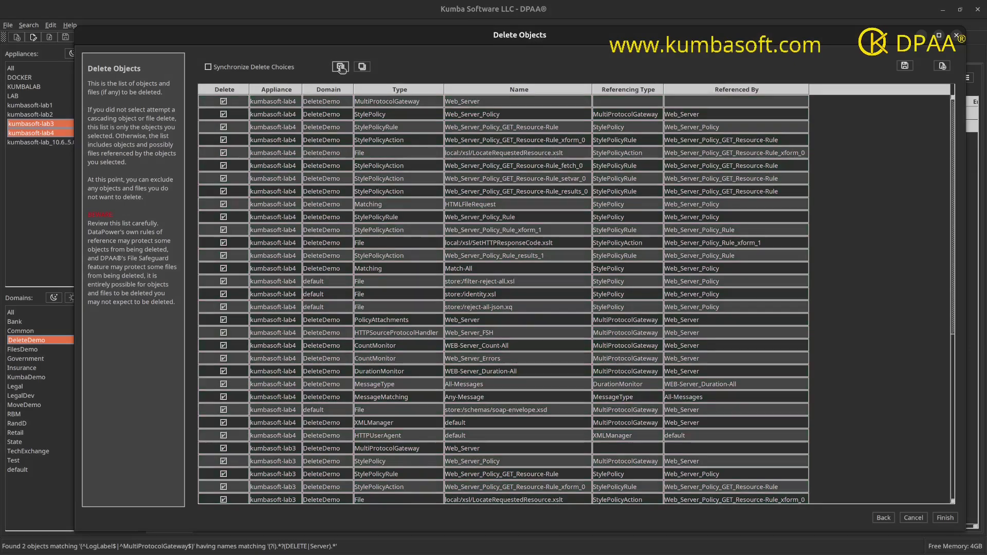
click(884, 518)
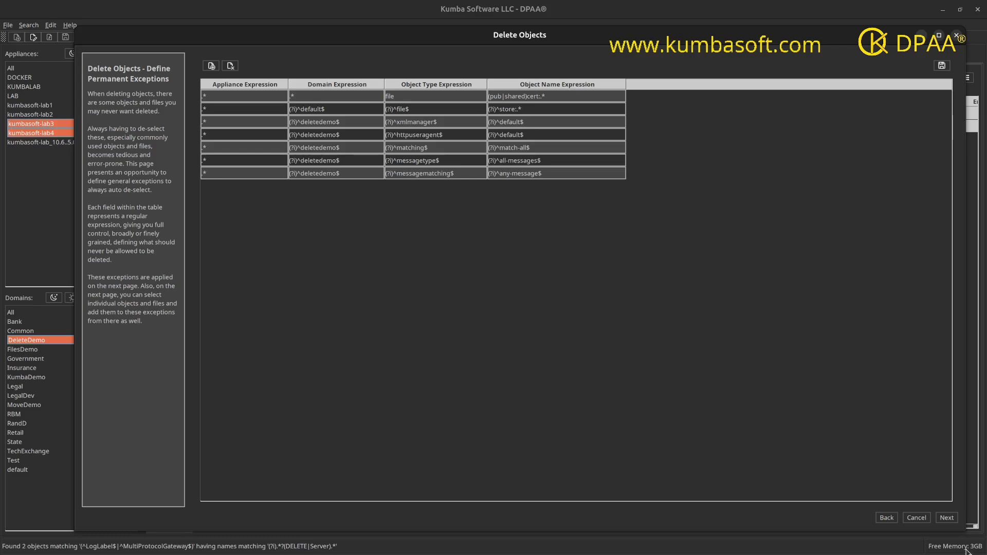
click(947, 518)
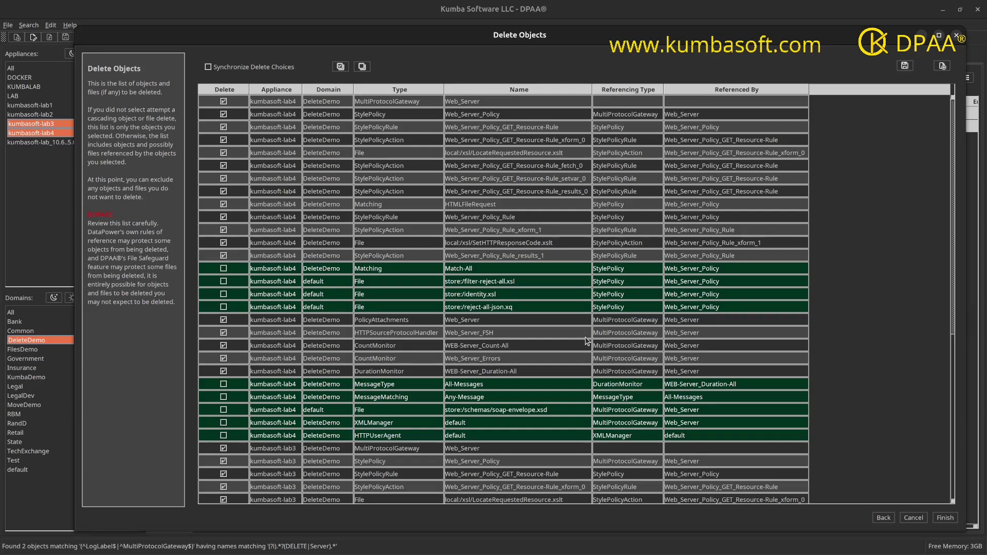
click(883, 517)
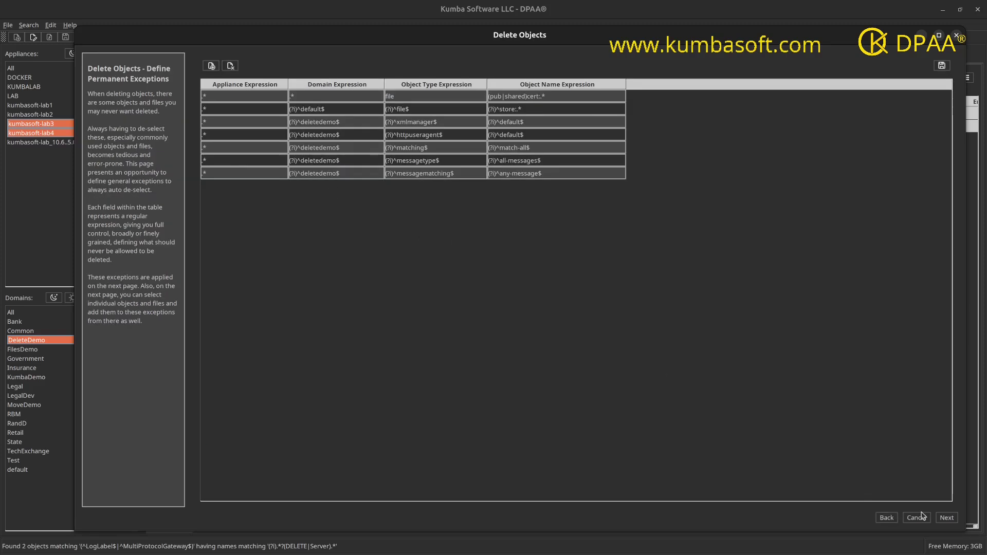
click(946, 518)
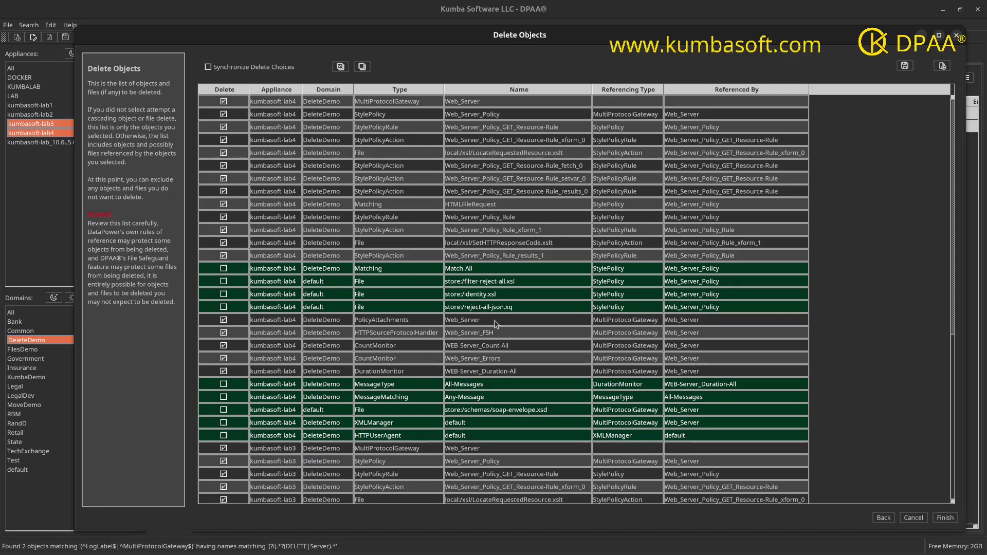
scroll(497, 324, down, 5)
scroll(497, 324, down, 2)
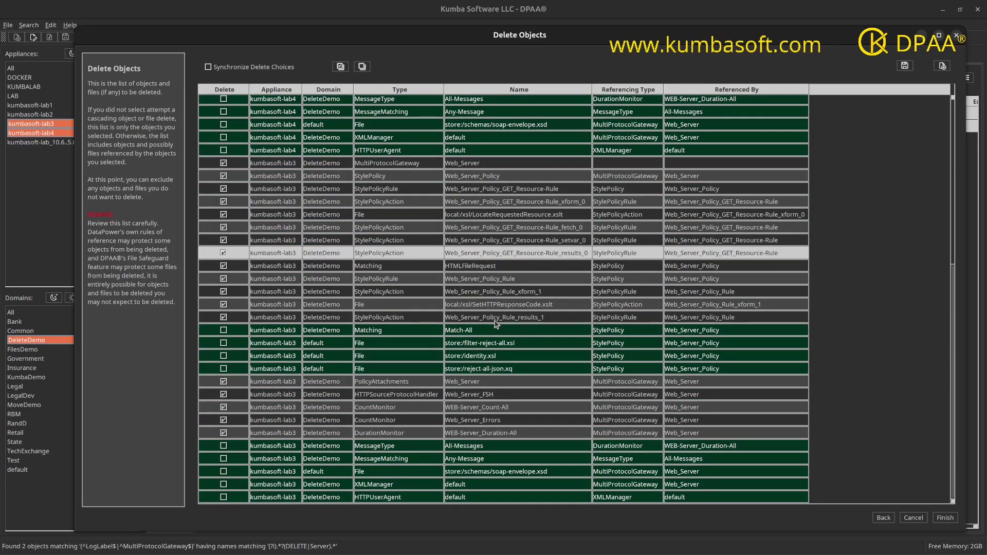
scroll(482, 216, up, 7)
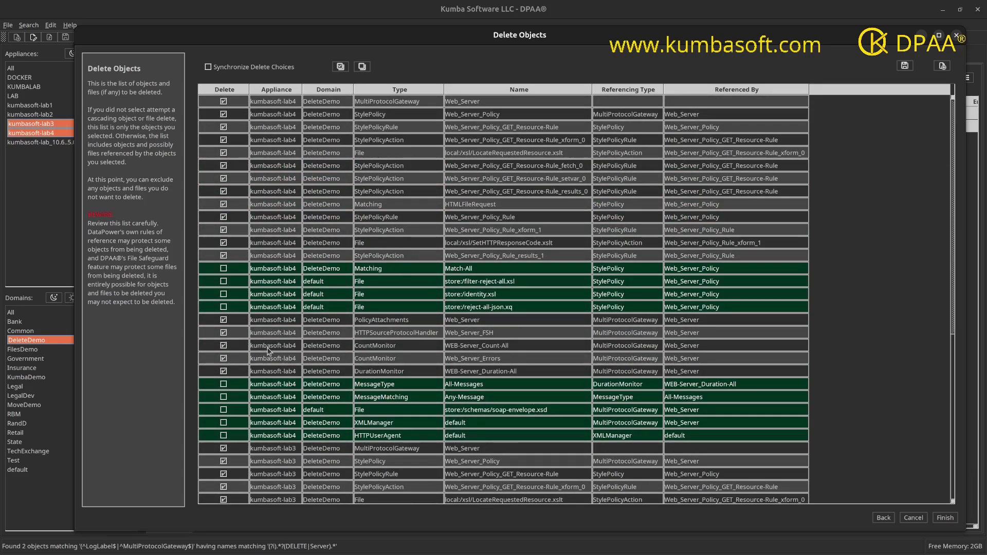
Step: Try marking store:/reject-all-json.xq on kumbasoft-lab4 for deletion and exclude it again
click(223, 307)
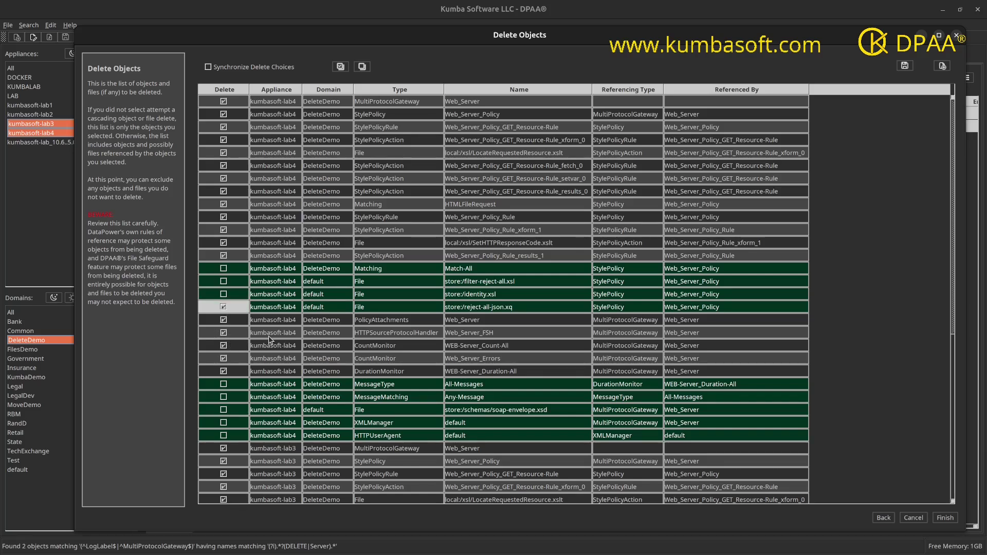
click(223, 307)
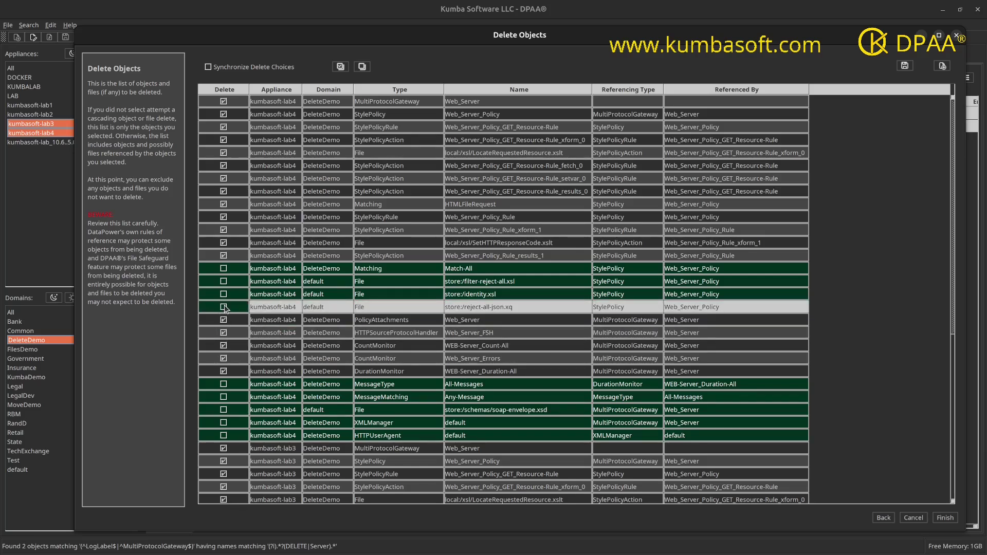
click(424, 325)
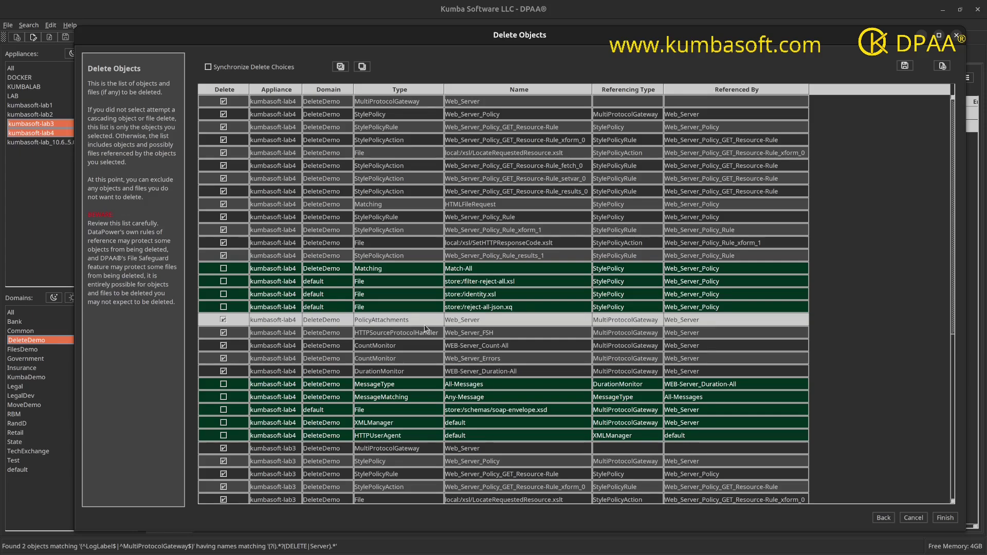
Step: Review the delete list, highlighting the HTMLFileRequest and Web_Server_Policy_Rule rows on kumbasoft-lab4, and run the deletion
scroll(513, 314, down, 7)
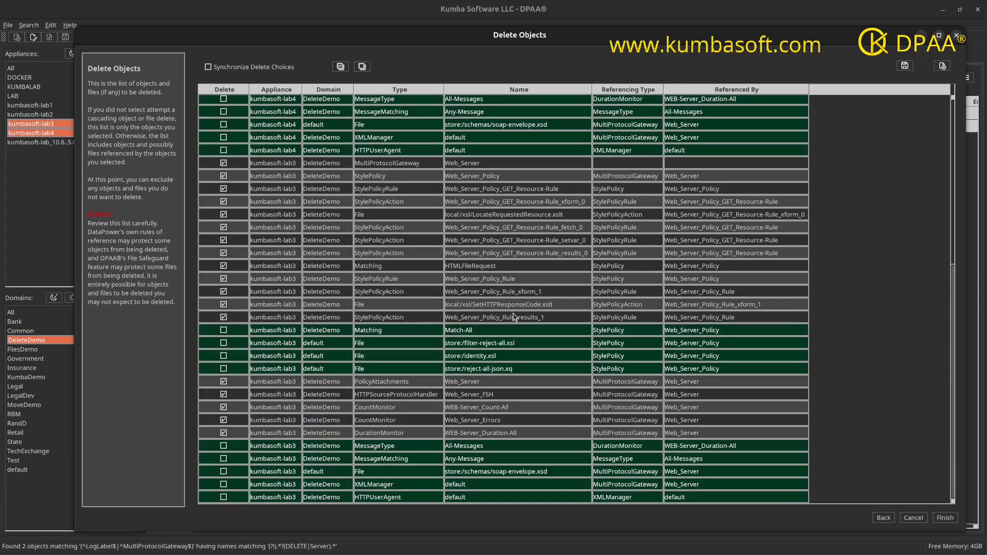
scroll(513, 314, up, 7)
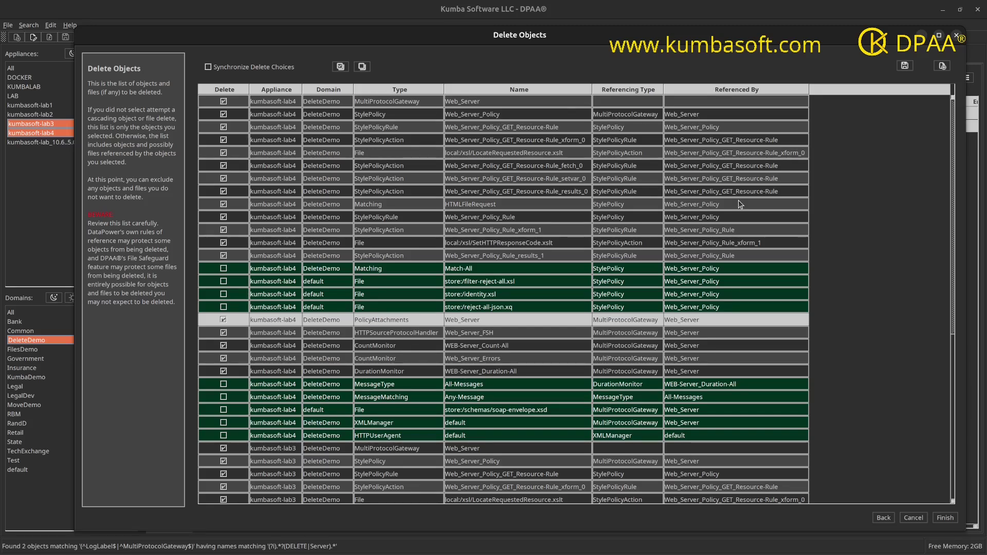
click(521, 207)
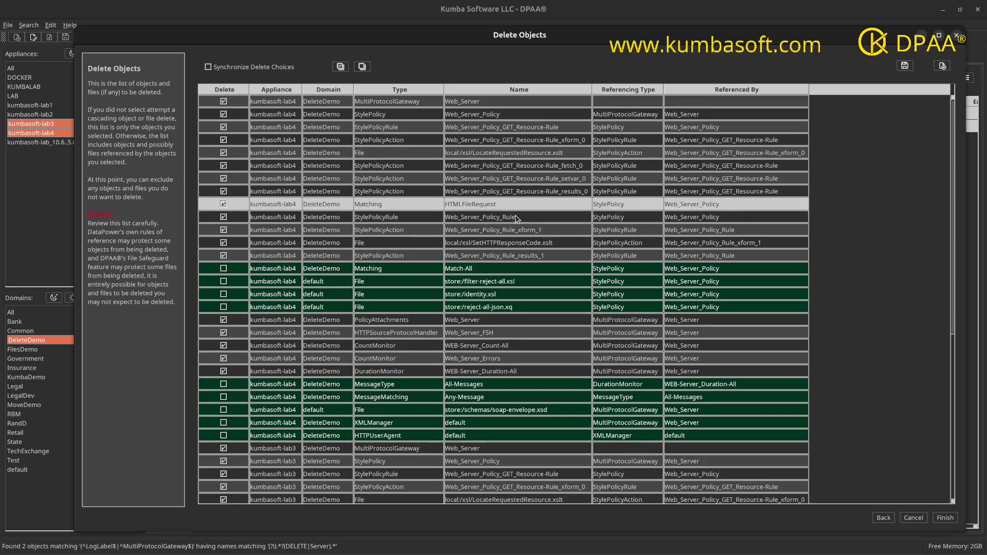
ctrl+click(516, 218)
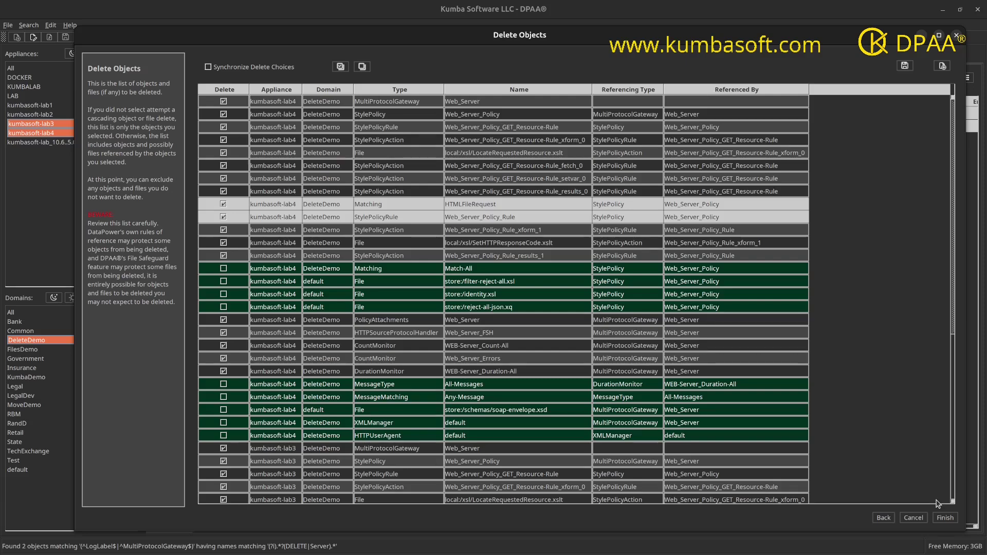
click(945, 519)
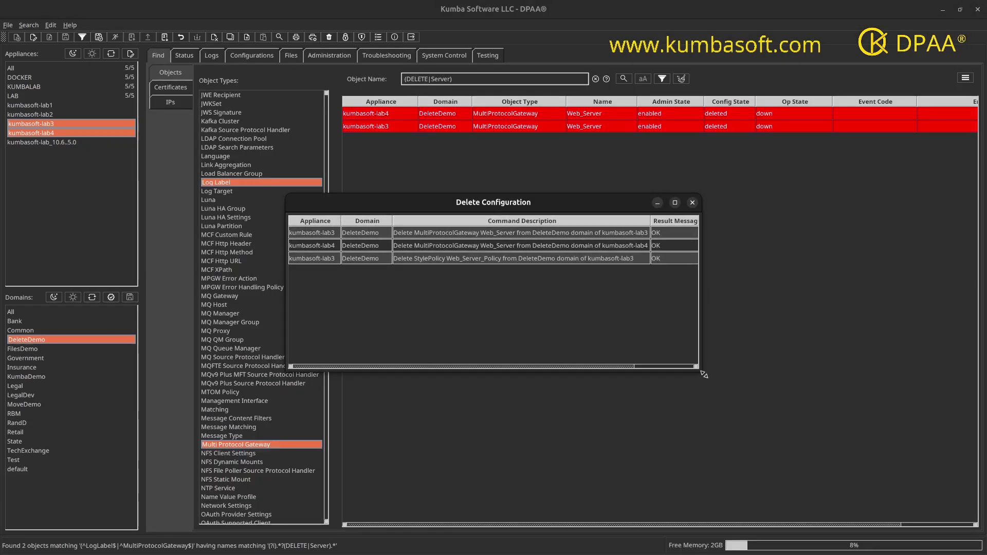
Step: Enlarge and reposition the Delete Configuration results window and widen its Command Description column to examine the outcome of each delete command
drag(767, 399, 846, 463)
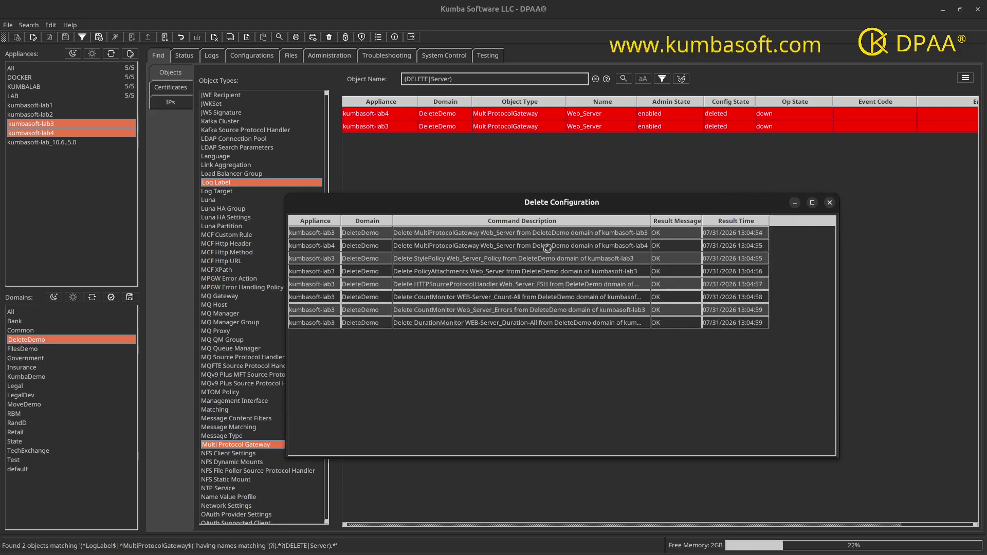
drag(503, 198, 405, 78)
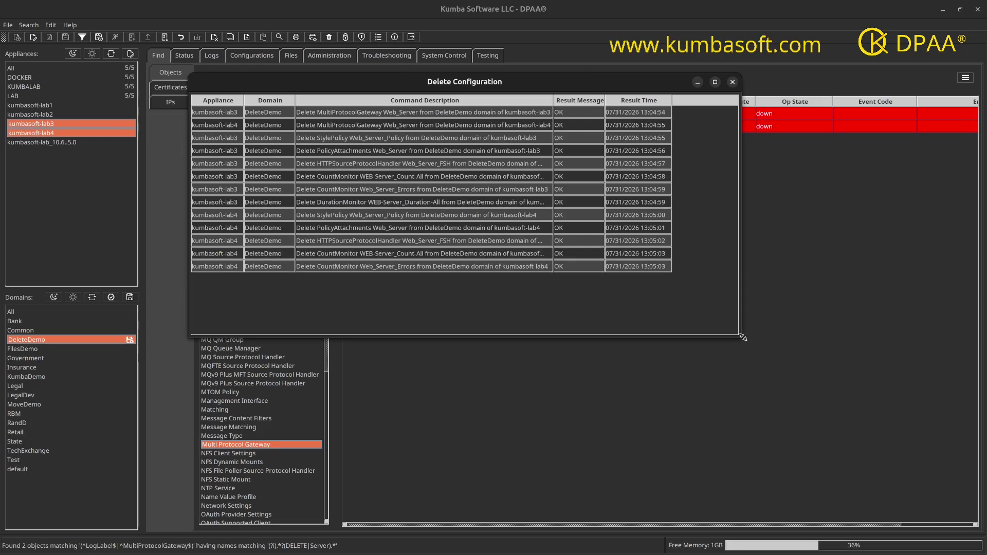
drag(822, 395, 875, 432)
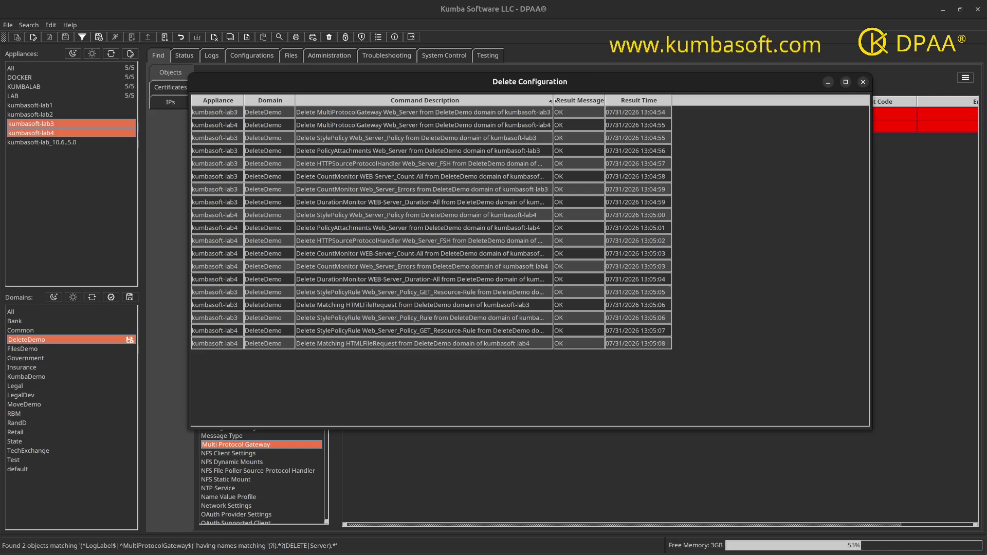
drag(553, 101, 637, 101)
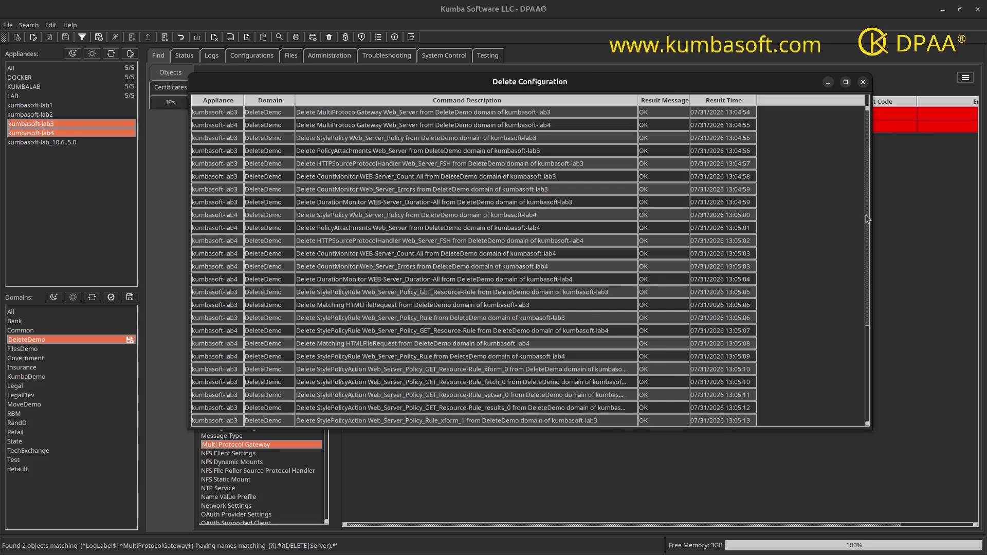
scroll(869, 257, down, 4)
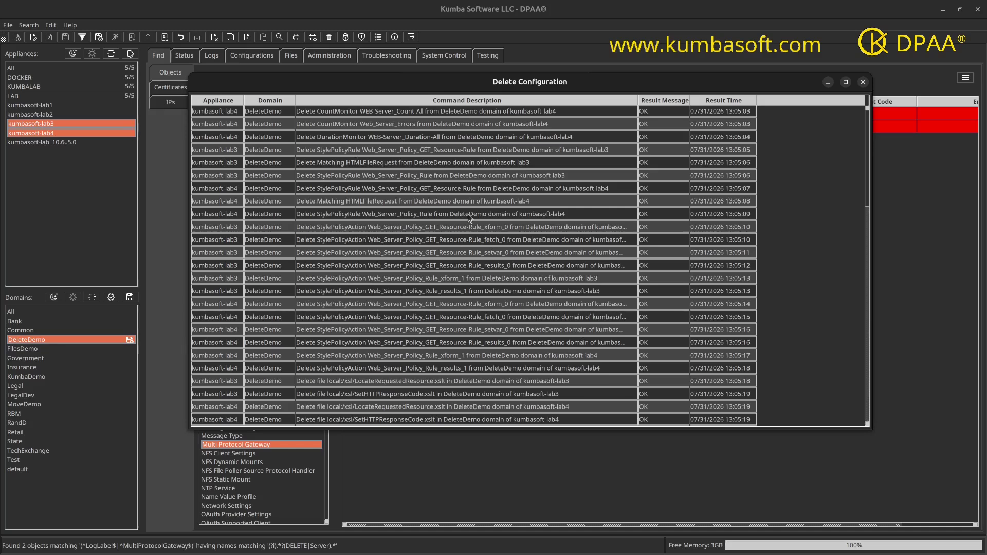